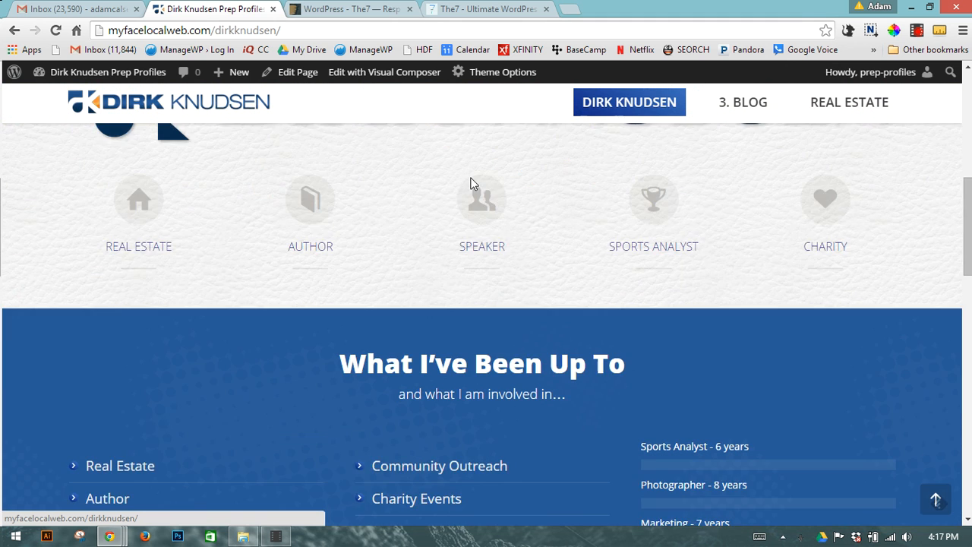
# Review the Recent News posts at the end of the page and start a new blog post
pyautogui.scroll(-10, 469, 182)
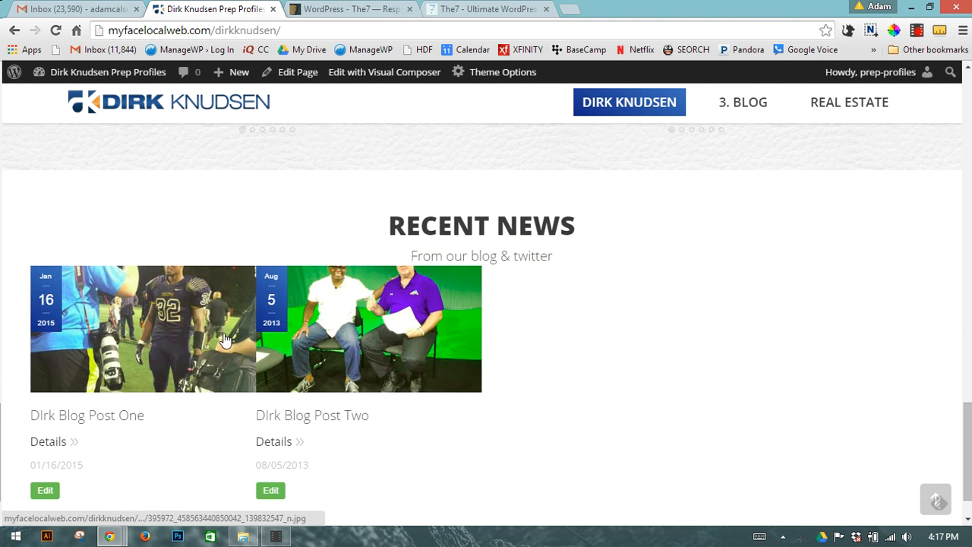
pyautogui.scroll(-1, 325, 372)
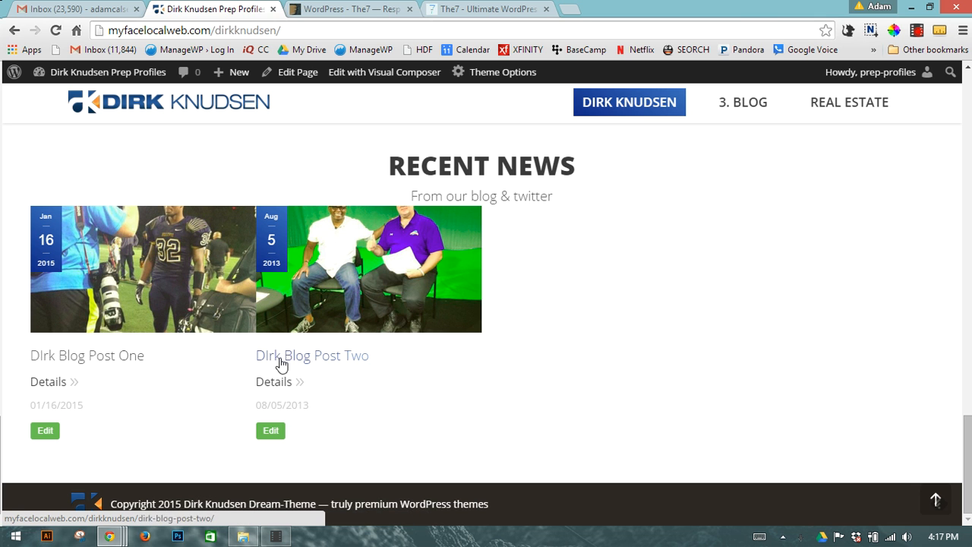
pyautogui.scroll(3, 433, 394)
pyautogui.scroll(-3, 406, 329)
pyautogui.moveTo(231, 76)
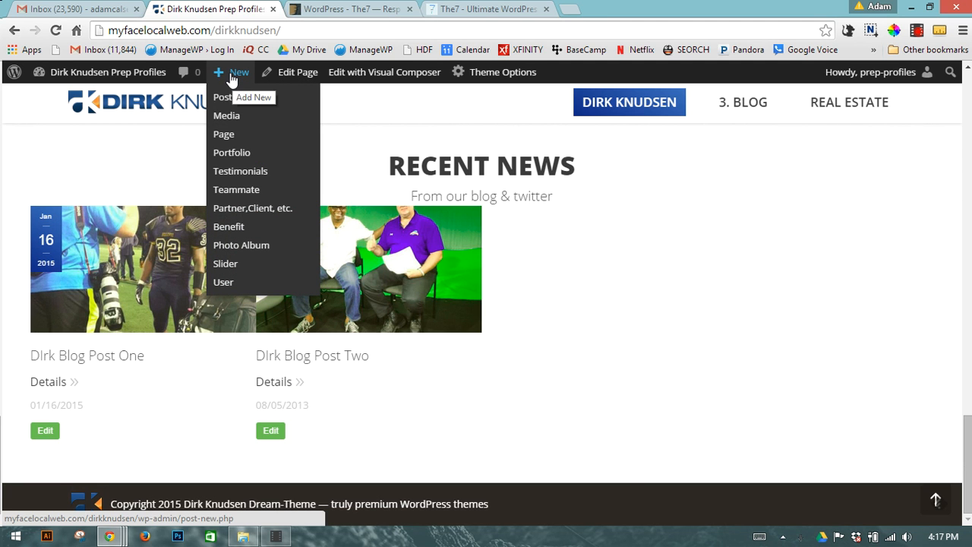
pyautogui.click(226, 93)
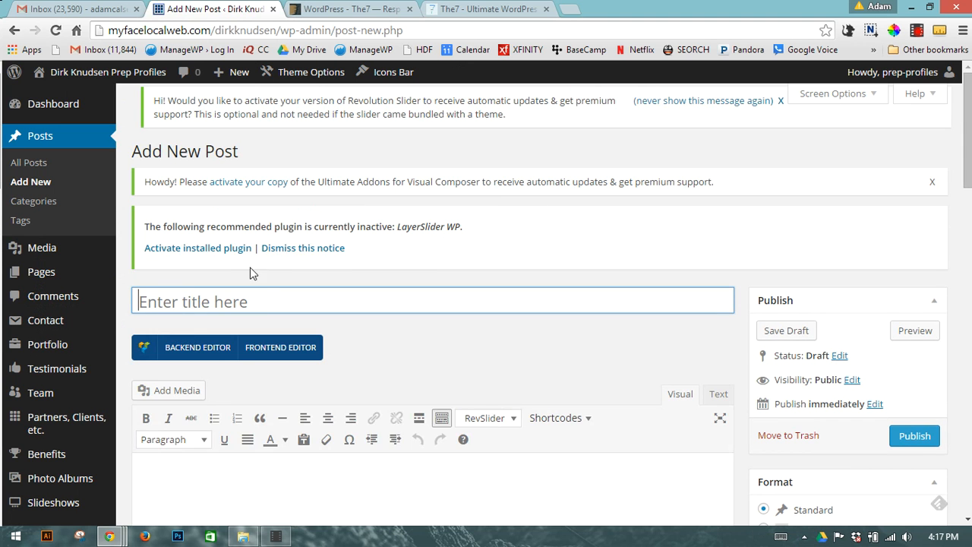
# Switch the new post from the classic editor to the Visual Composer backend editor
pyautogui.scroll(-1, 480, 273)
pyautogui.scroll(-5, 483, 265)
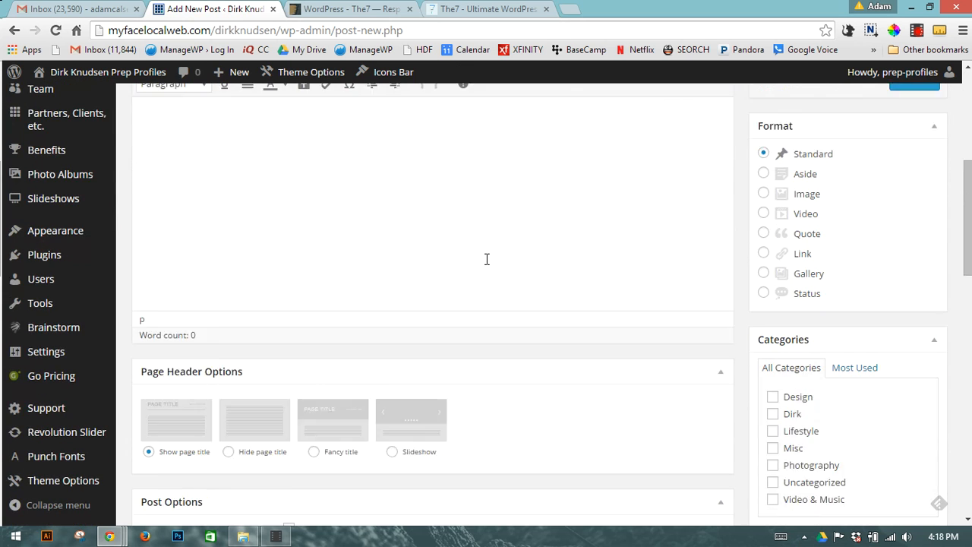
pyautogui.scroll(5, 503, 414)
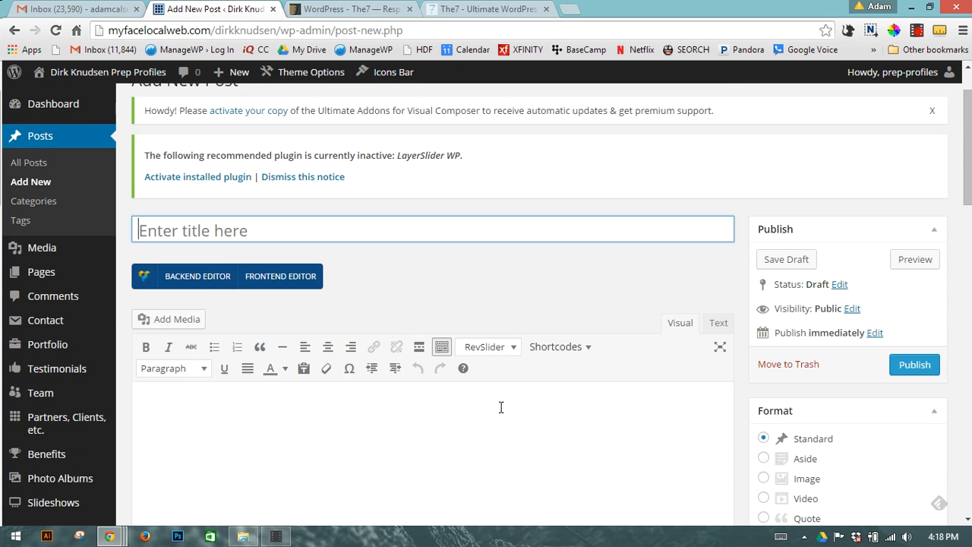
pyautogui.click(189, 281)
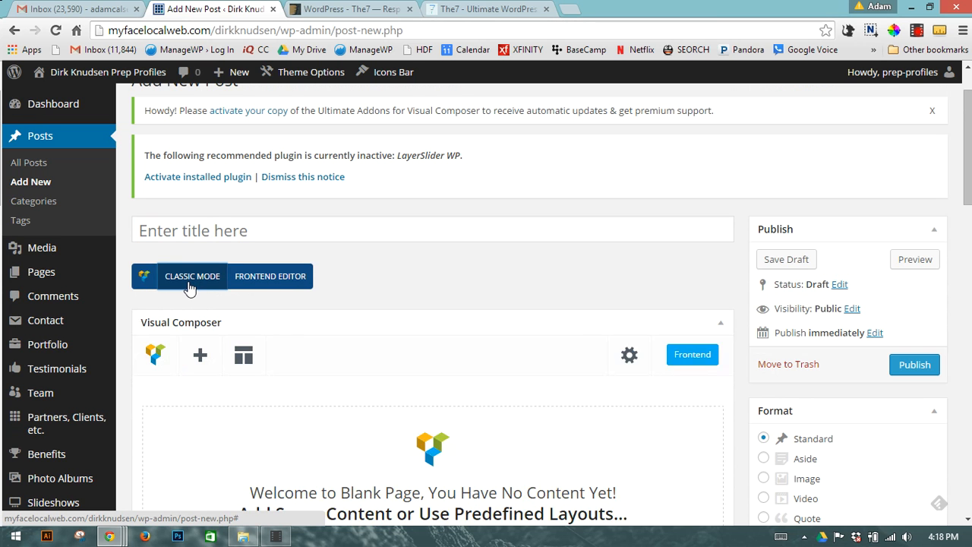
# Load the saved "50-50 blog media" template into the blank post layout and dismiss the templates dialog
pyautogui.scroll(-2, 243, 282)
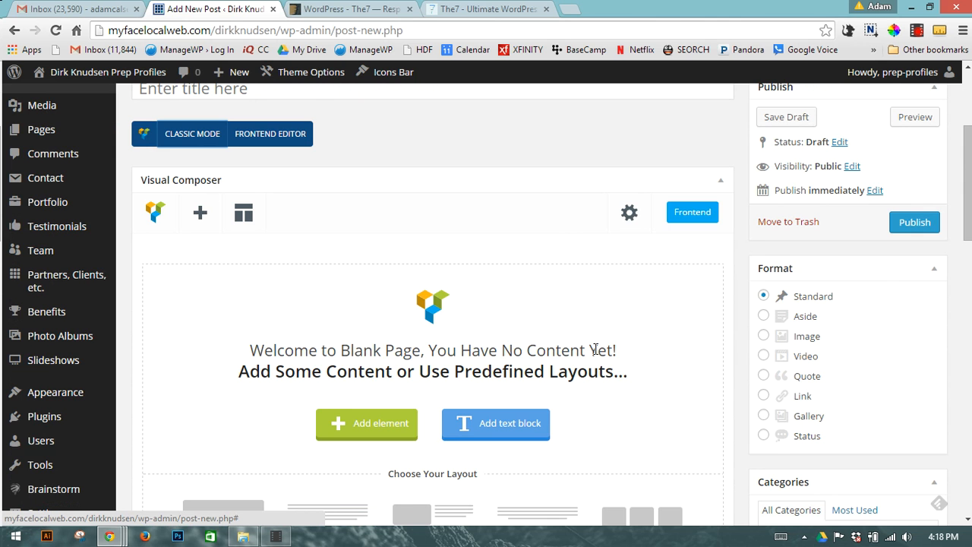
pyautogui.scroll(-2, 508, 328)
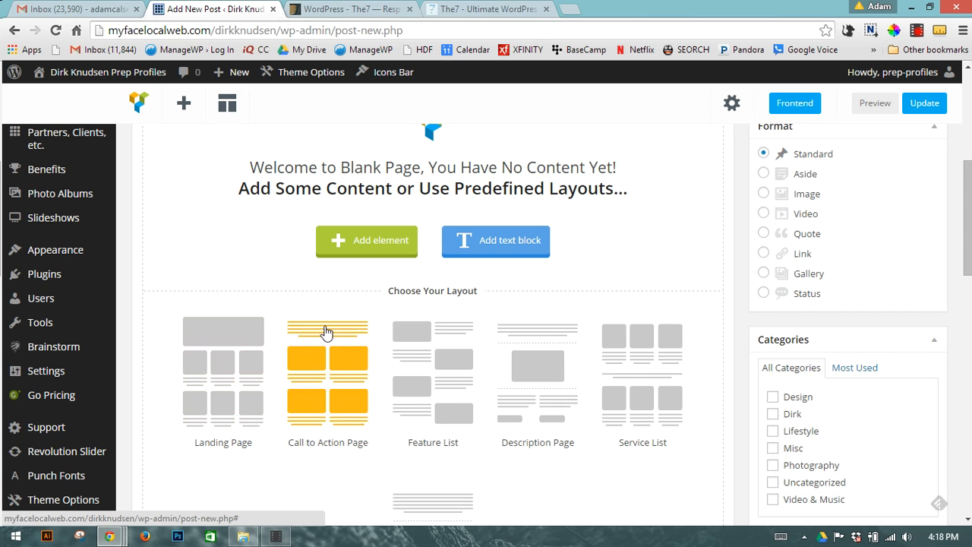
pyautogui.scroll(-2, 334, 334)
pyautogui.scroll(-2, 427, 395)
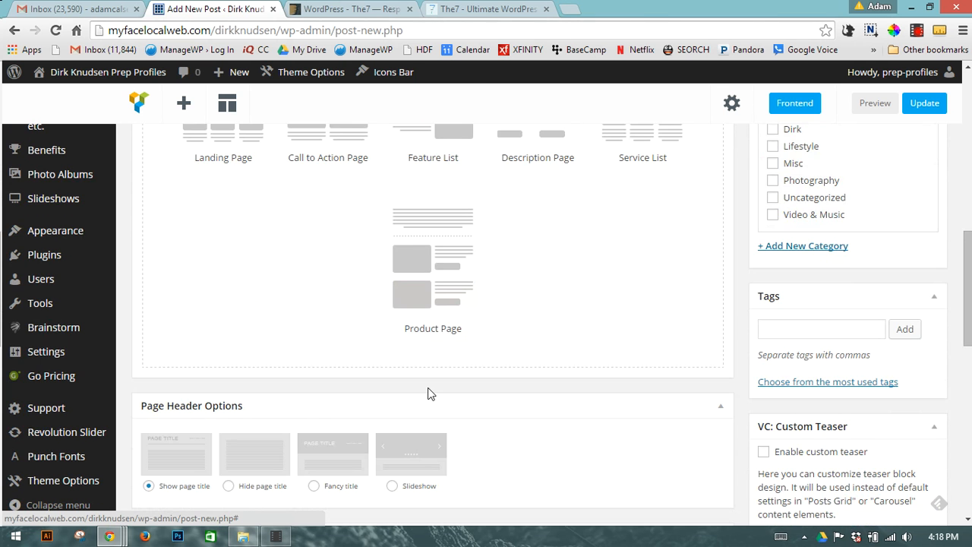
pyautogui.scroll(8, 428, 380)
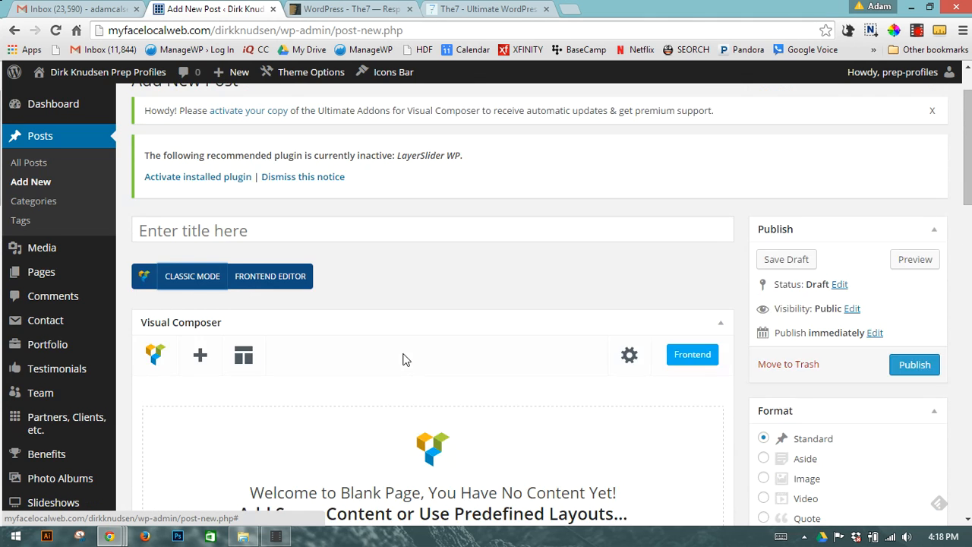
pyautogui.scroll(-2, 405, 357)
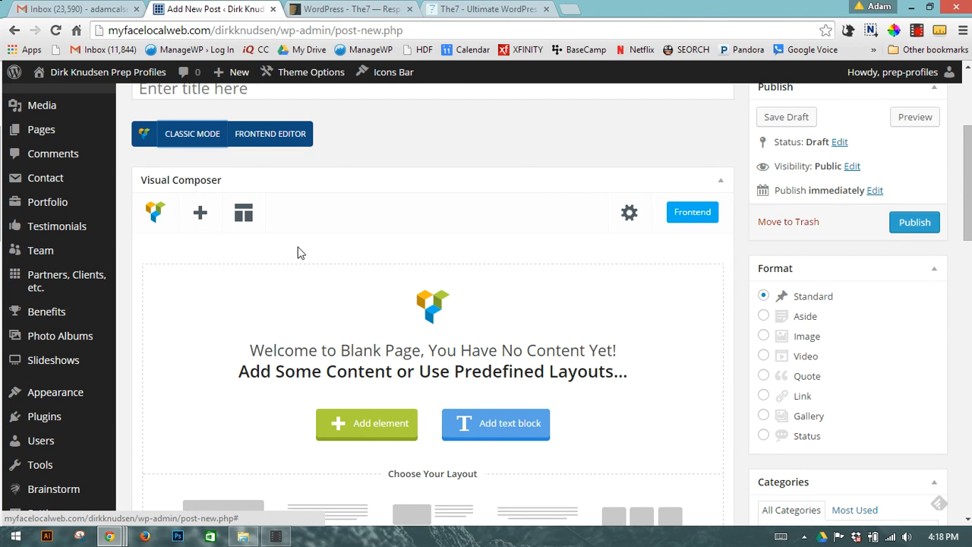
pyautogui.click(242, 216)
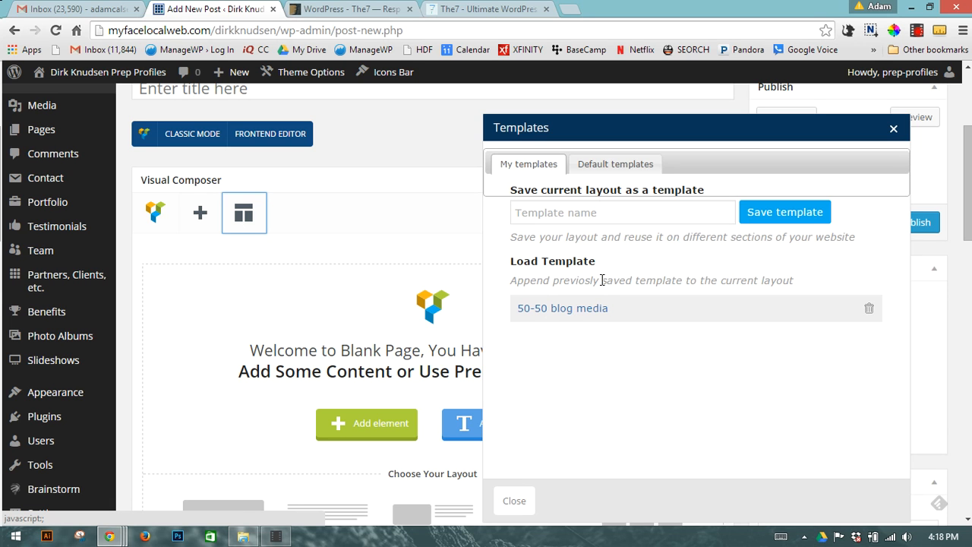
pyautogui.click(574, 314)
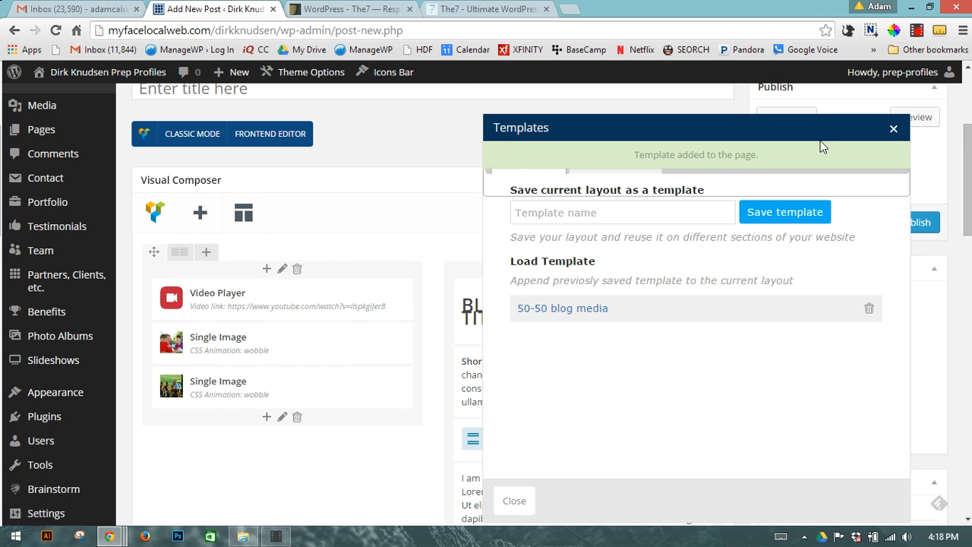
pyautogui.click(893, 129)
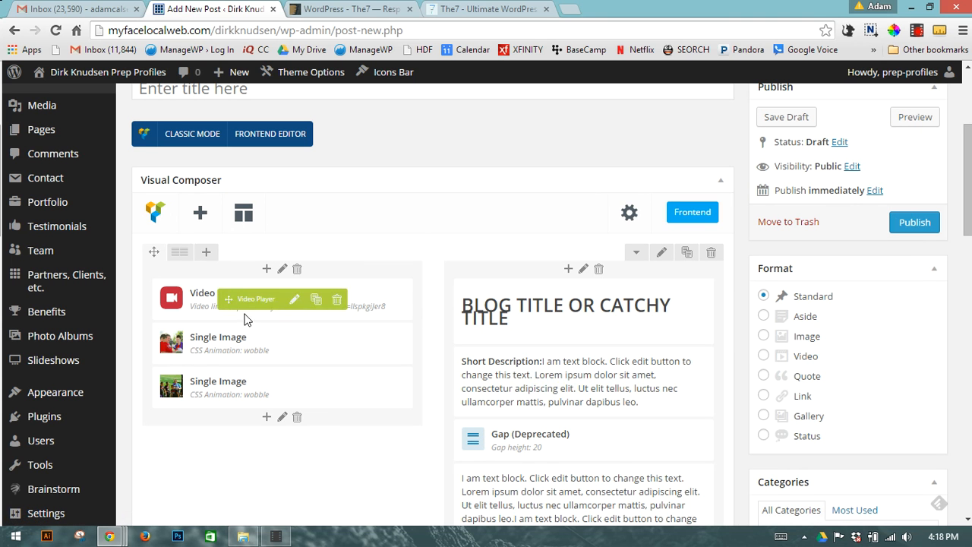
# Open the settings of the first single image below the video player and remove its placeholder picture
pyautogui.moveTo(182, 314)
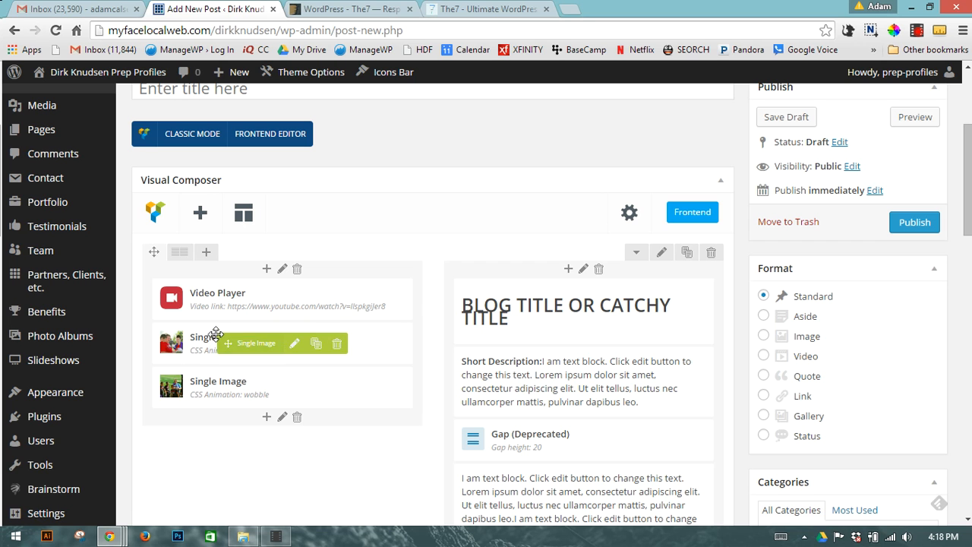
pyautogui.click(294, 347)
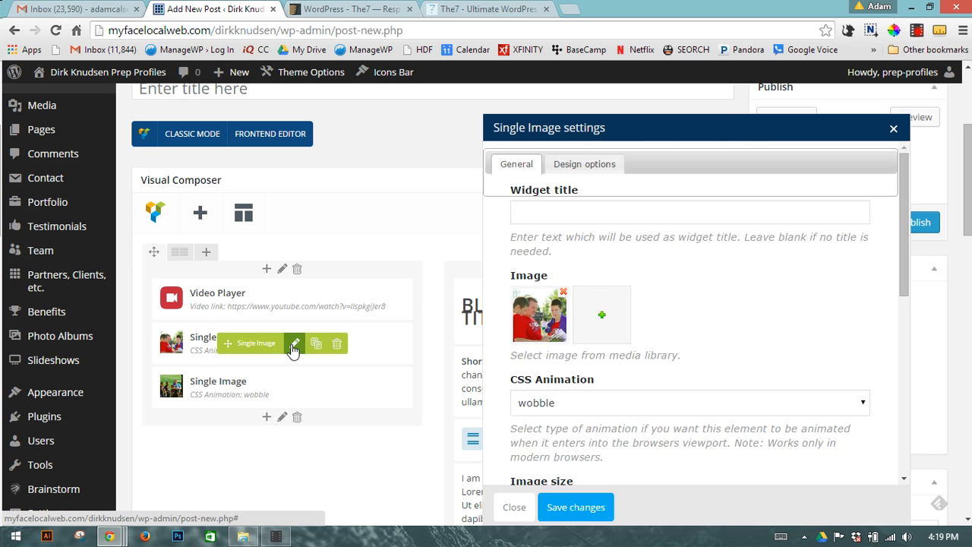
pyautogui.click(560, 294)
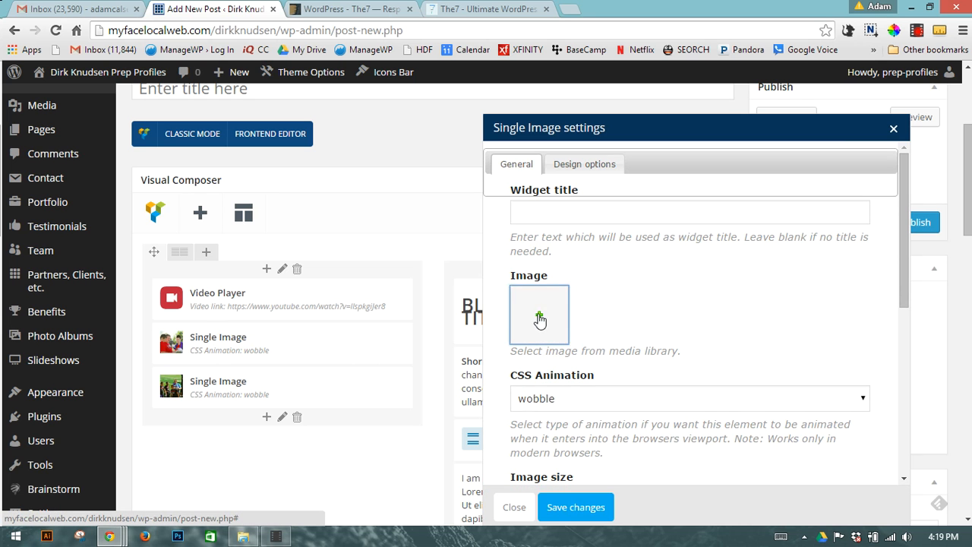
# Try the media library photo of the man in the red 5-Star shirt as the image and remove it again
pyautogui.click(539, 314)
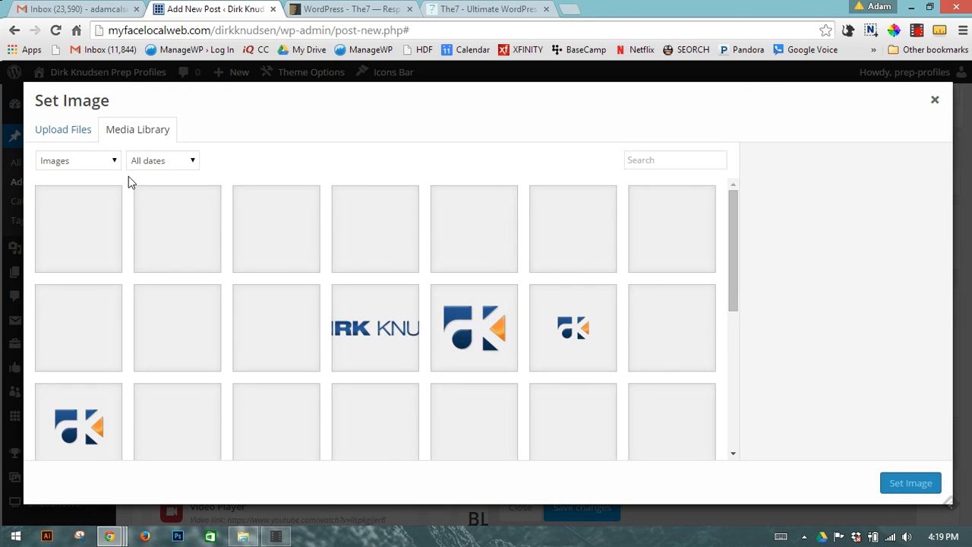
pyautogui.scroll(-3, 531, 379)
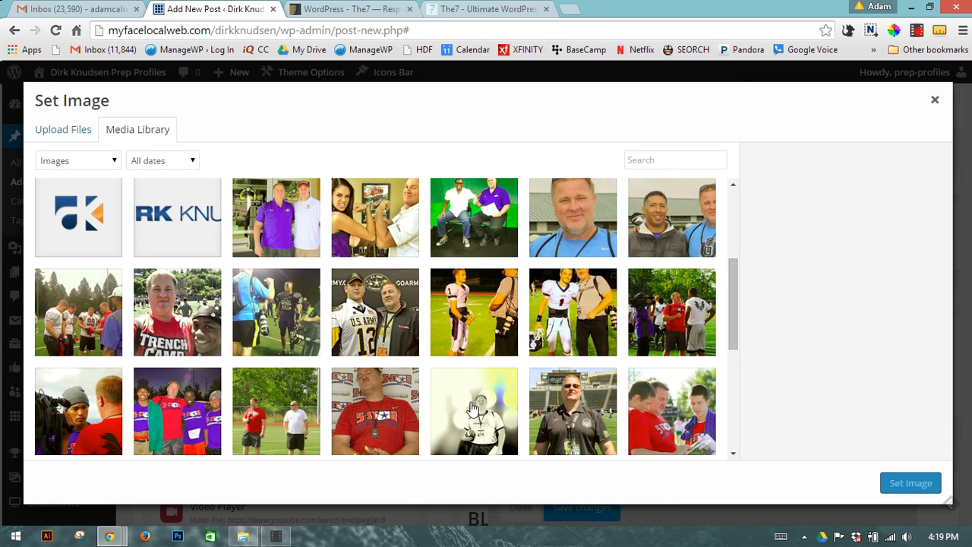
pyautogui.click(374, 412)
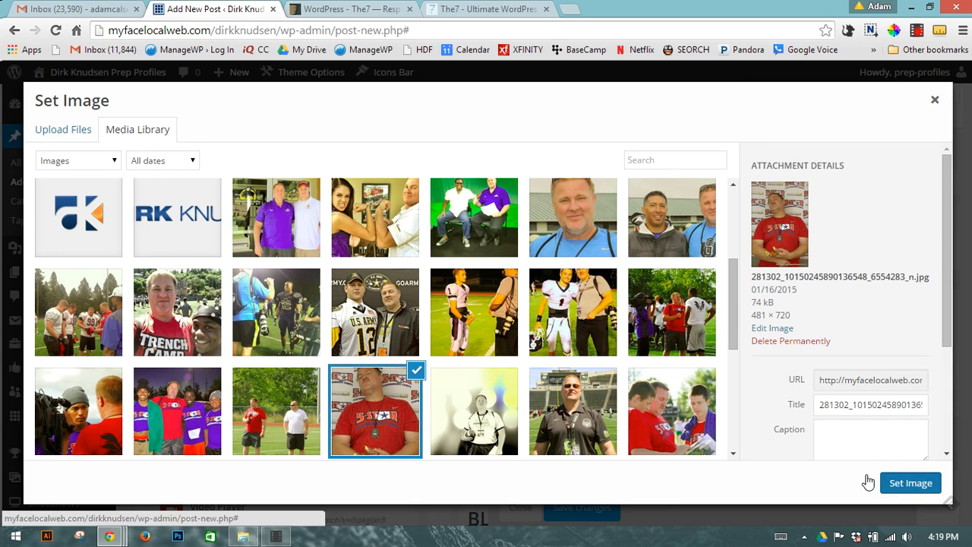
pyautogui.click(868, 483)
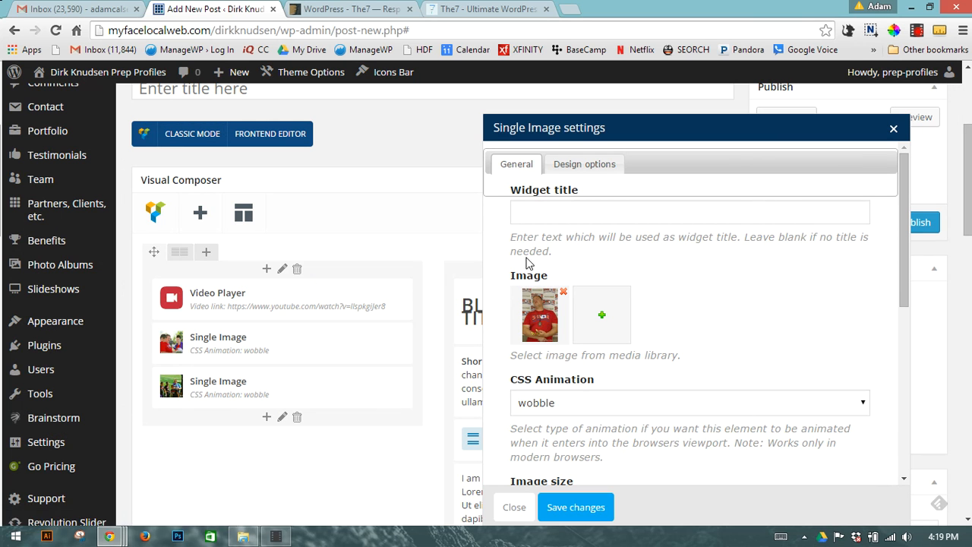
pyautogui.click(560, 296)
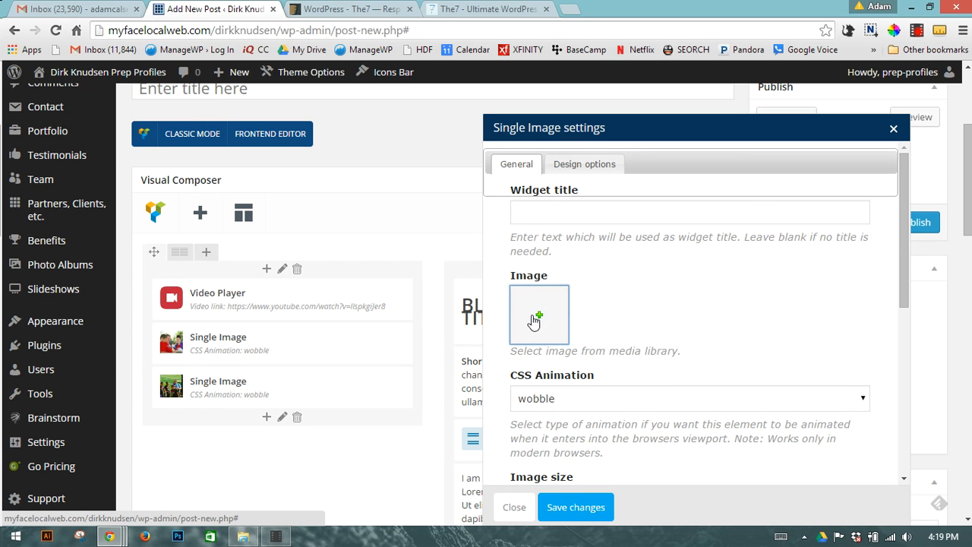
# Set the media library photo of the player in the number 12 U.S. Army jersey as the image
pyautogui.click(539, 317)
pyautogui.click(461, 304)
pyautogui.click(338, 334)
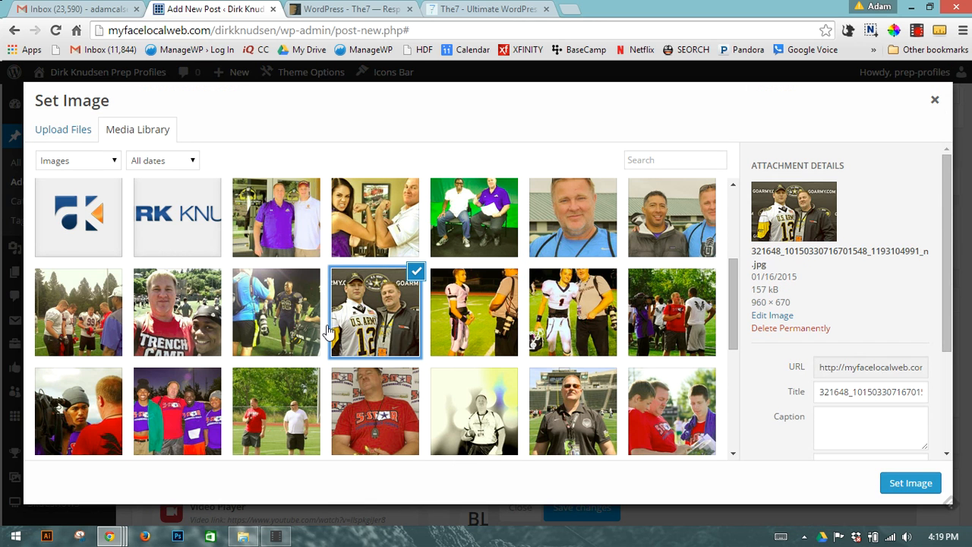
pyautogui.click(901, 482)
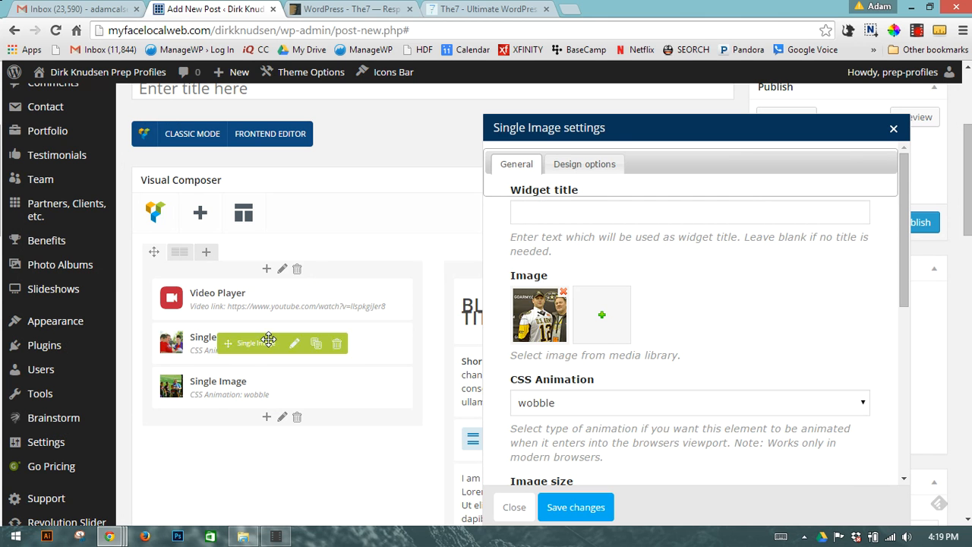
# Examine the image's CSS animation, size, alignment, style and large-image link options without changing them
pyautogui.scroll(-1, 596, 397)
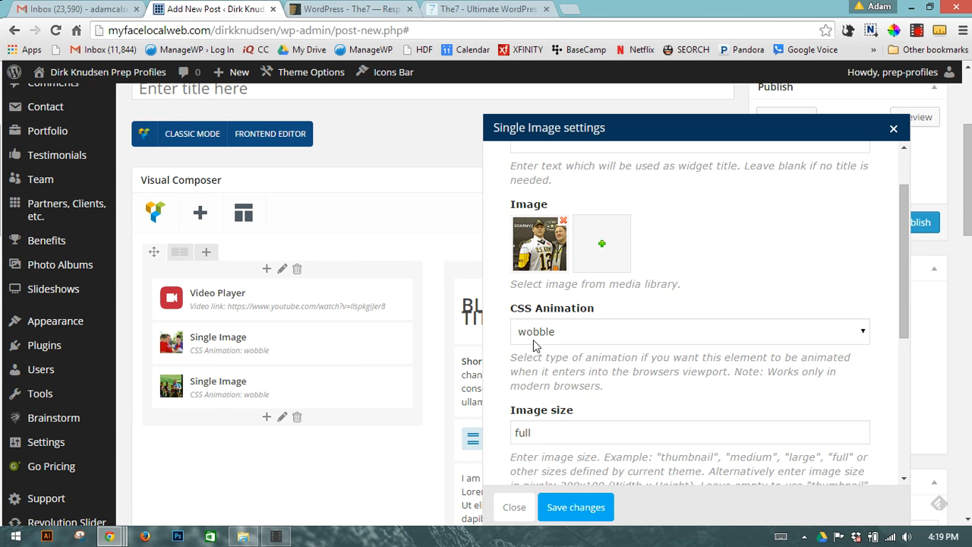
pyautogui.click(542, 431)
pyautogui.click(565, 339)
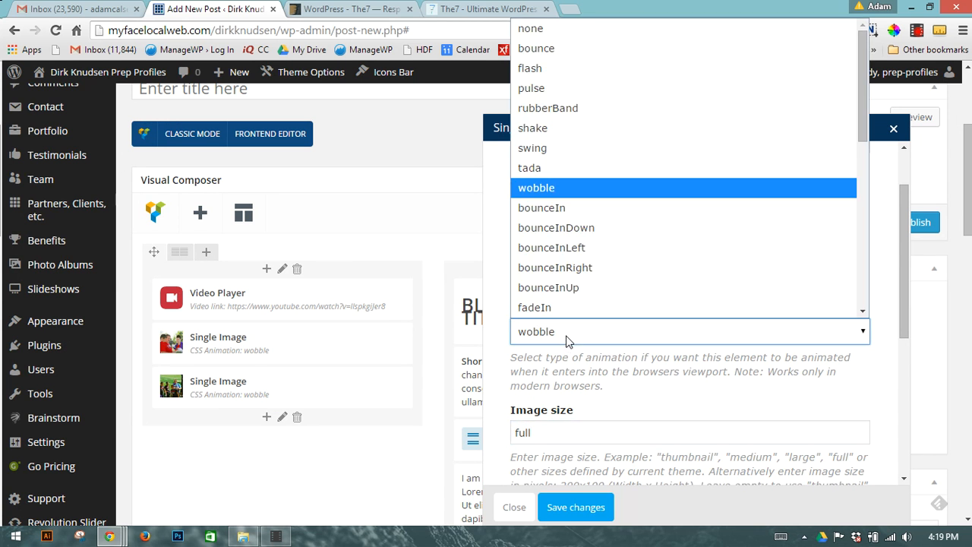
pyautogui.click(563, 328)
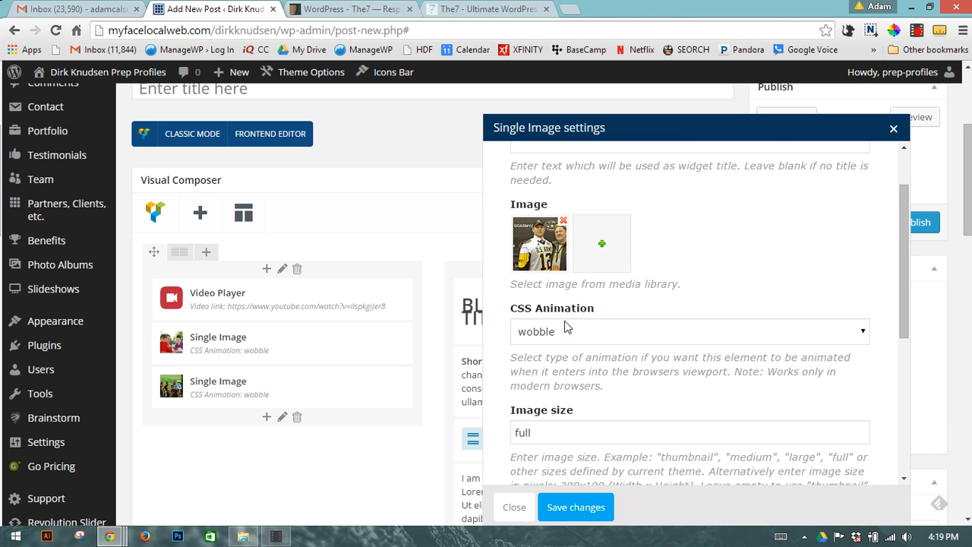
pyautogui.scroll(-1, 574, 403)
pyautogui.click(548, 358)
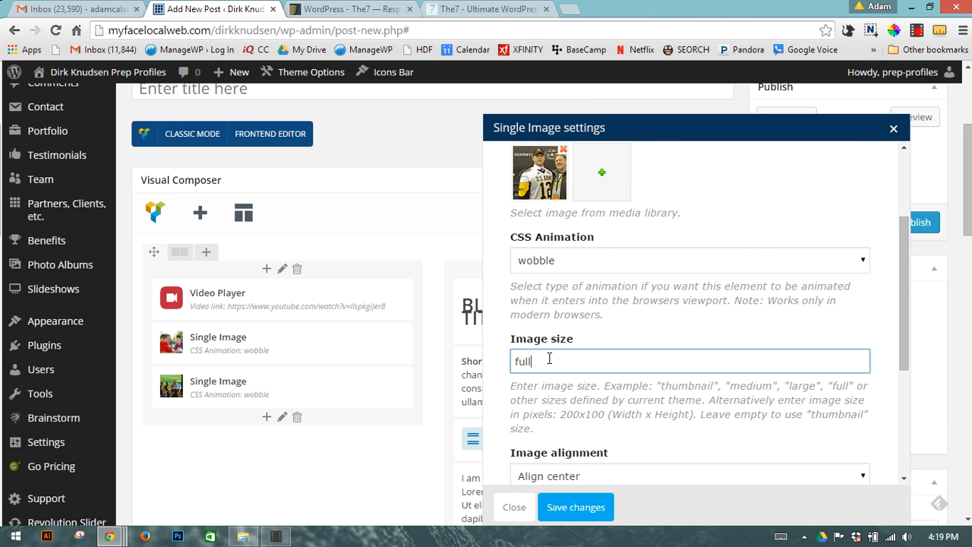
pyautogui.scroll(-3, 549, 358)
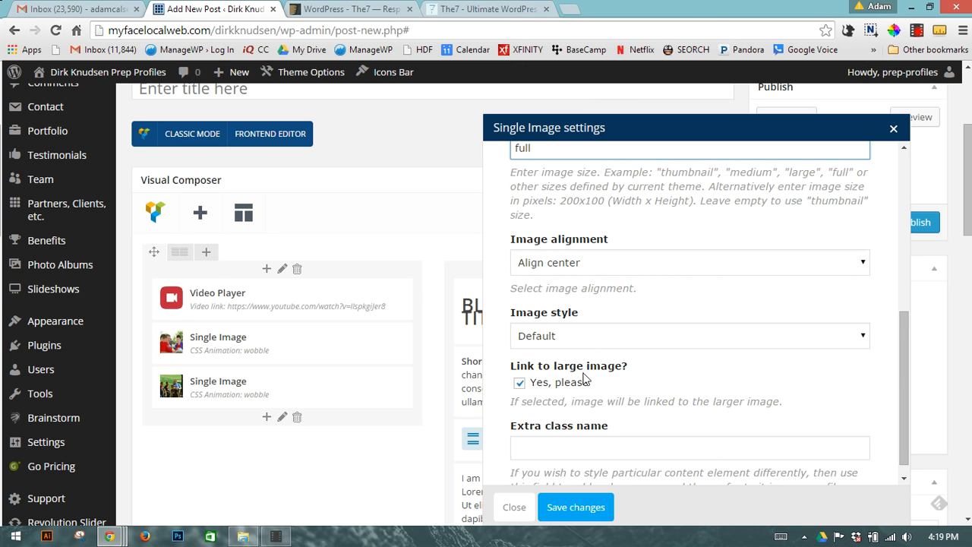
pyautogui.scroll(-2, 591, 452)
pyautogui.scroll(5, 562, 417)
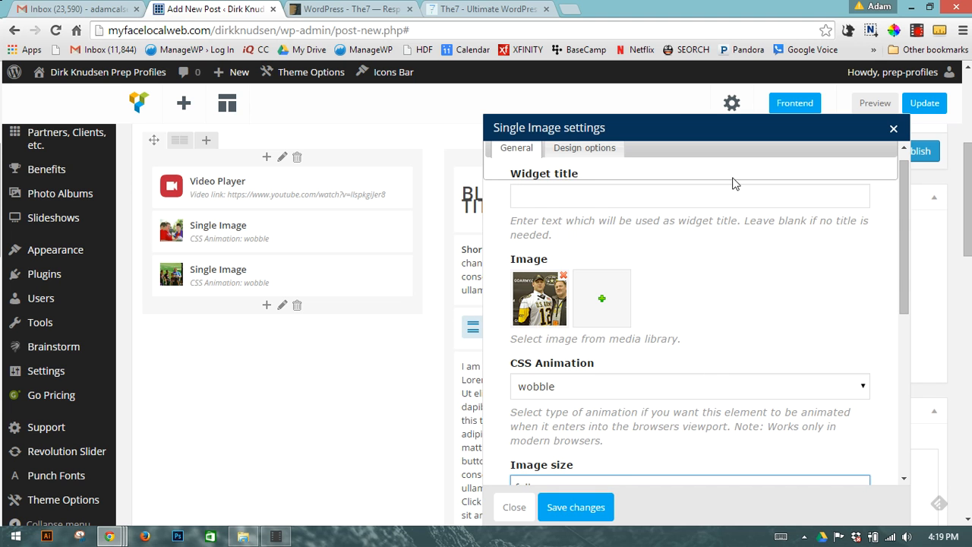
# Move the single image settings dialog off the layout's edge and save its changes
pyautogui.moveTo(677, 124); pyautogui.dragTo(564, 81)
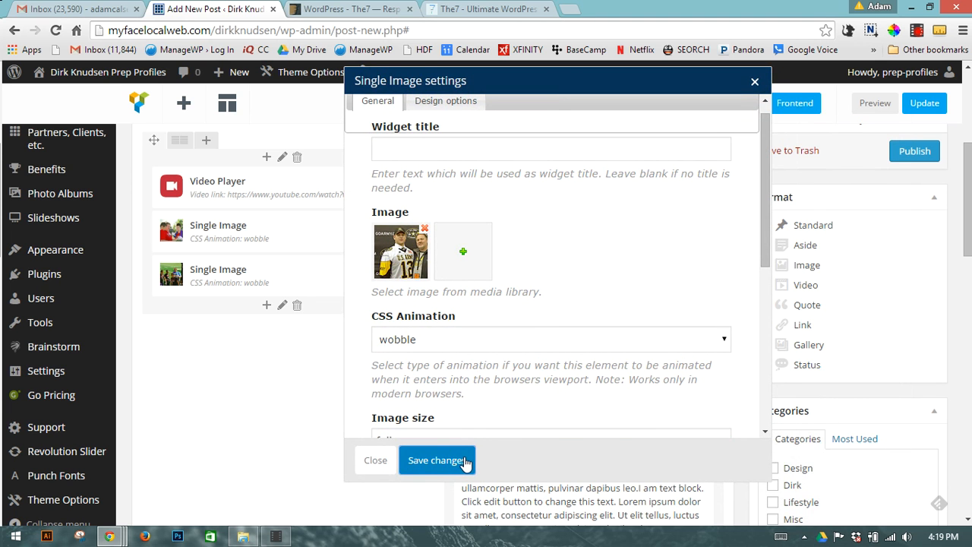
pyautogui.click(437, 460)
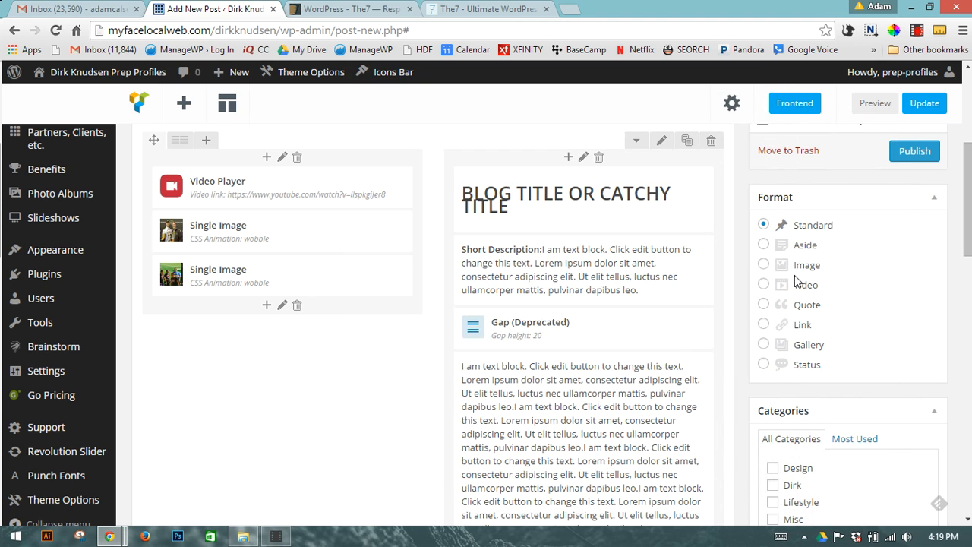
# Open the blog title text block's settings, examine its content, and close them without saving
pyautogui.moveTo(585, 204)
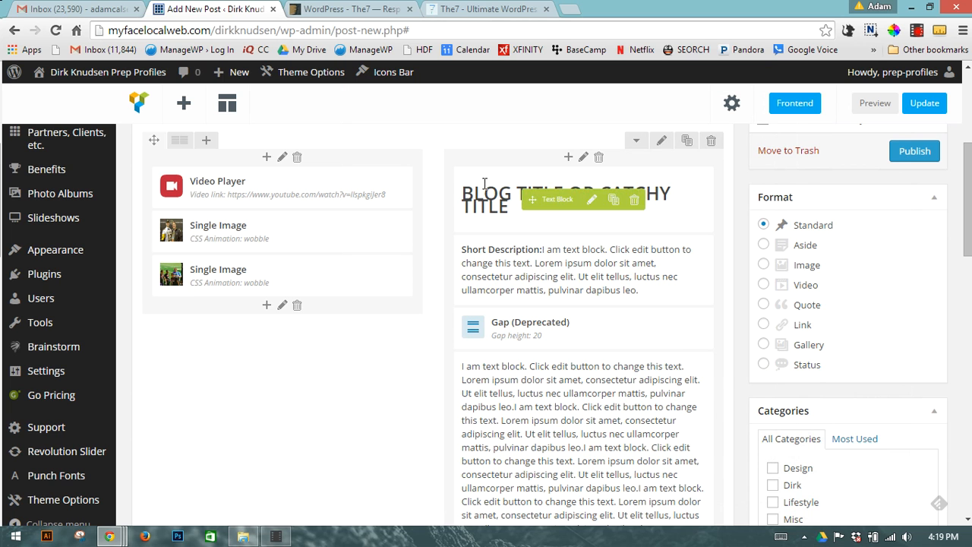
pyautogui.click(591, 202)
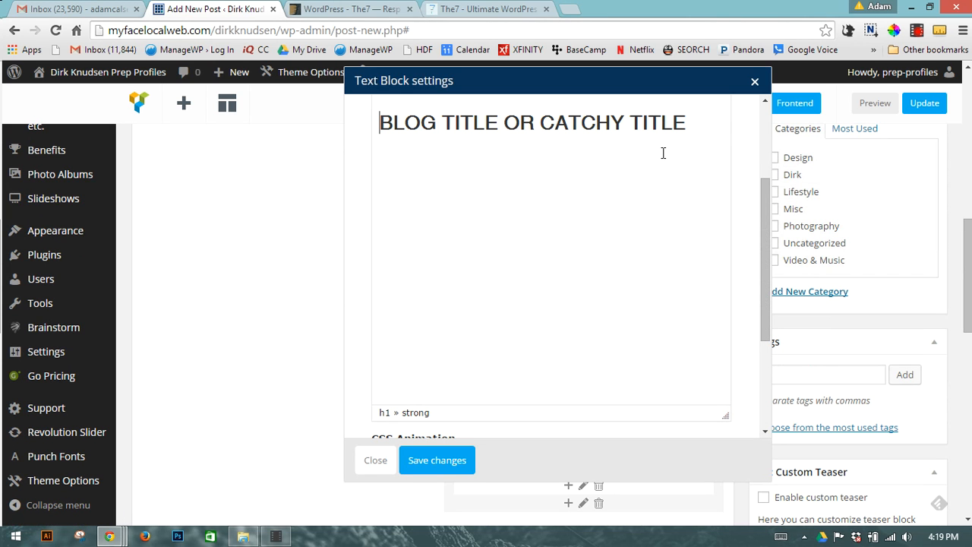
pyautogui.click(753, 85)
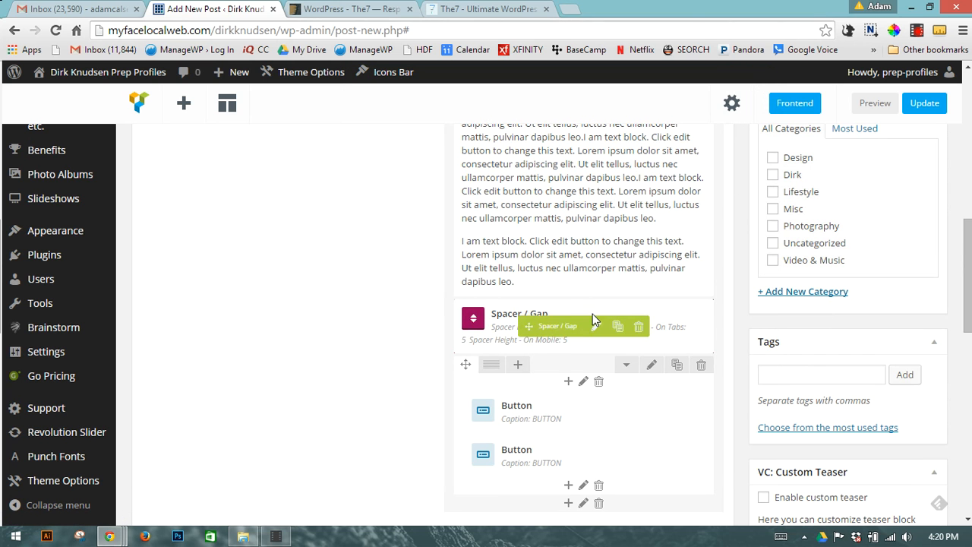
# Set the size of the first of the two buttons to large and save its settings
pyautogui.scroll(-1, 543, 328)
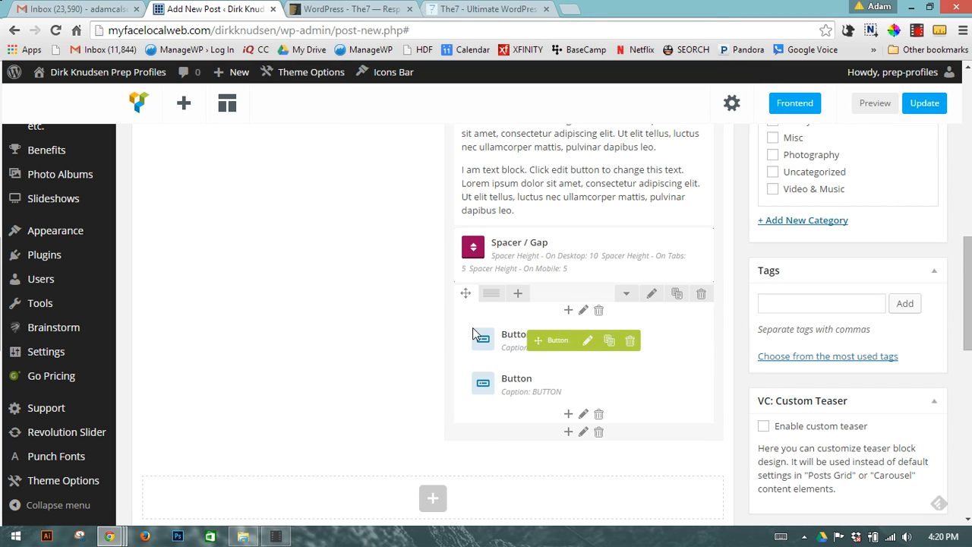
pyautogui.click(587, 343)
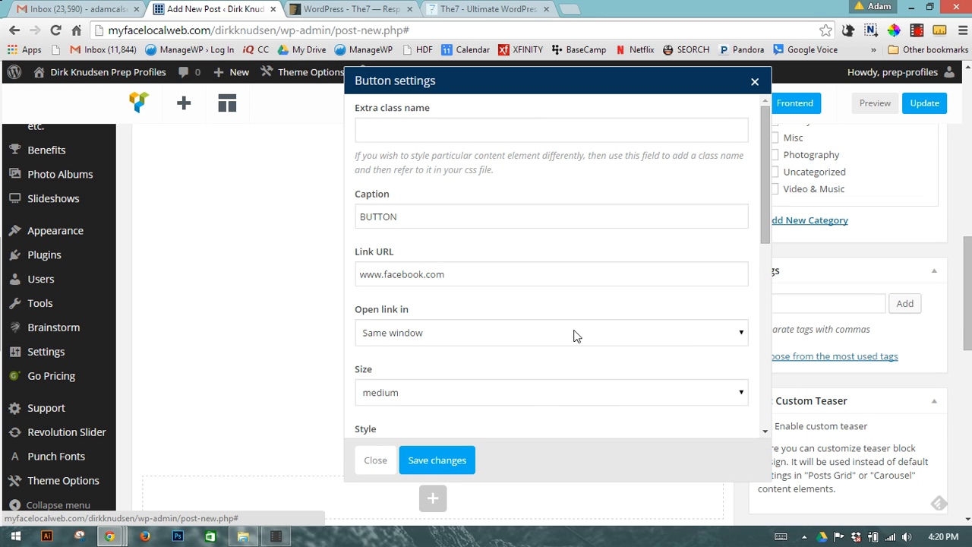
pyautogui.click(529, 280)
pyautogui.hotkey('ctrl', 'a')
pyautogui.moveTo(407, 217); pyautogui.dragTo(331, 215)
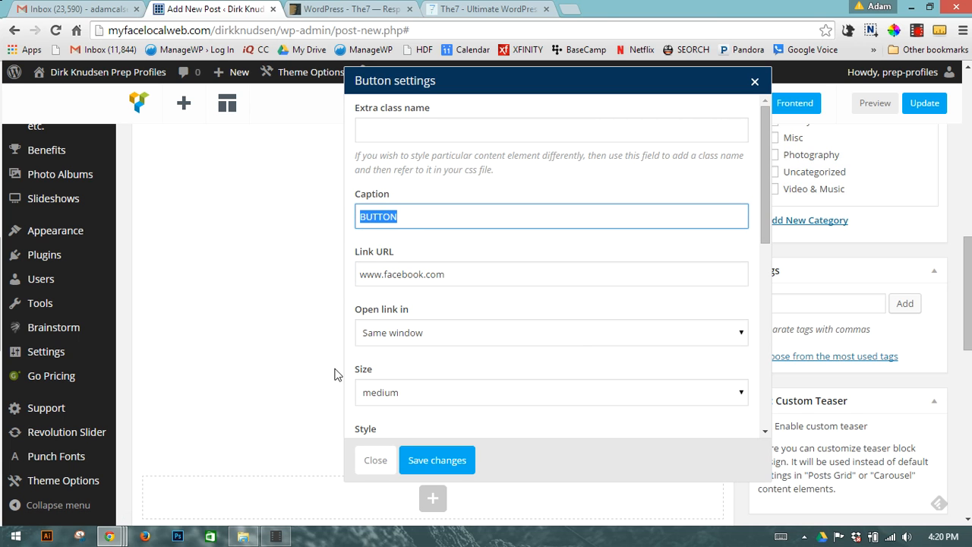
pyautogui.click(403, 400)
pyautogui.click(406, 455)
pyautogui.scroll(-3, 459, 415)
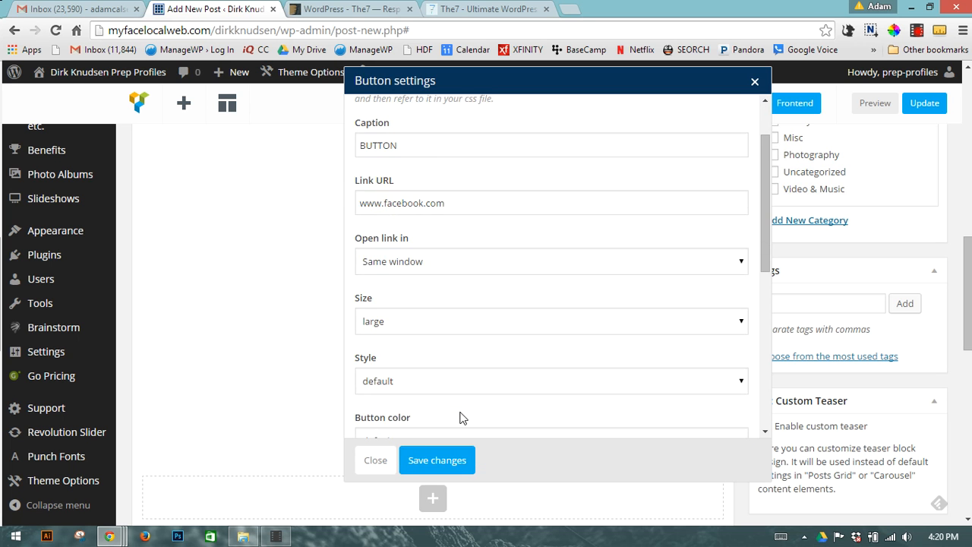
pyautogui.click(431, 298)
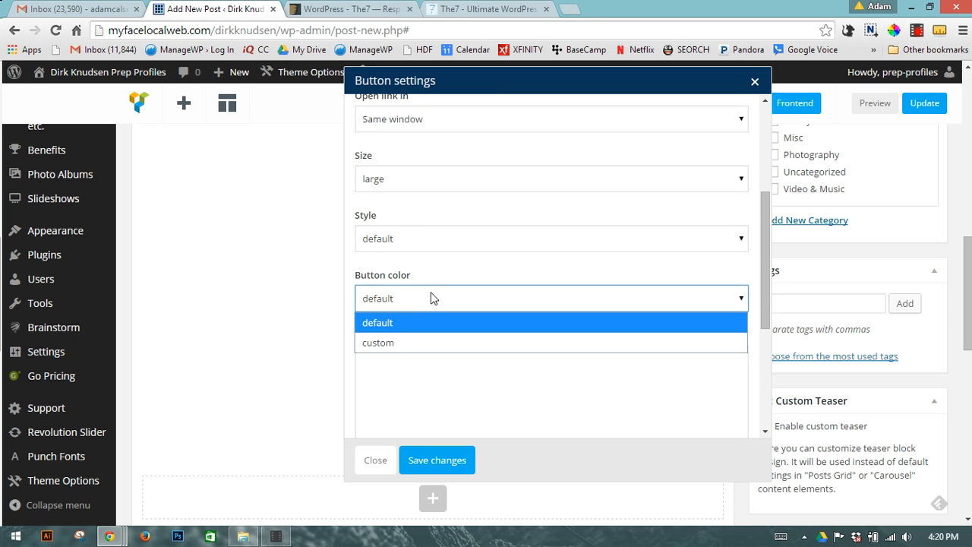
pyautogui.click(432, 304)
pyautogui.click(447, 467)
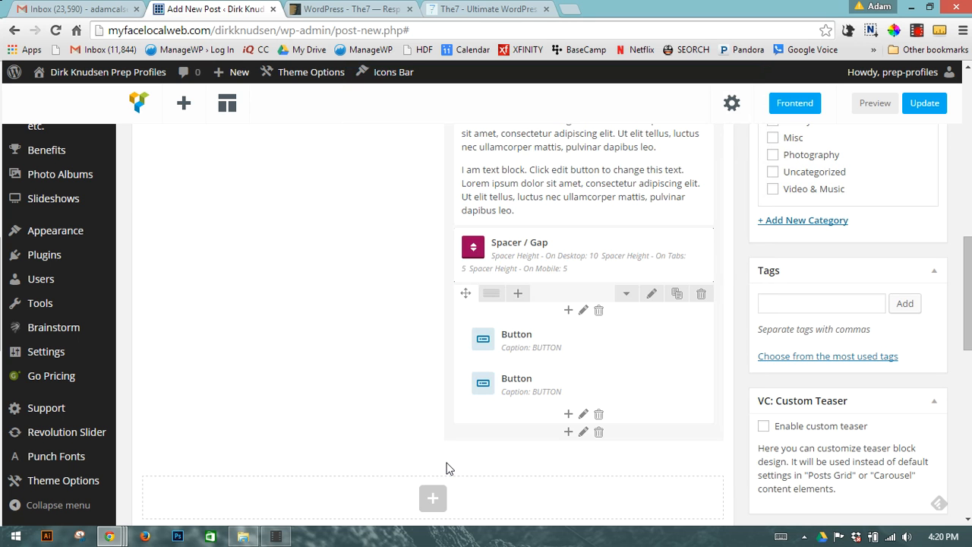
# Set the post preview style for the gallery post format to featured image with gallery hover
pyautogui.scroll(-2, 455, 431)
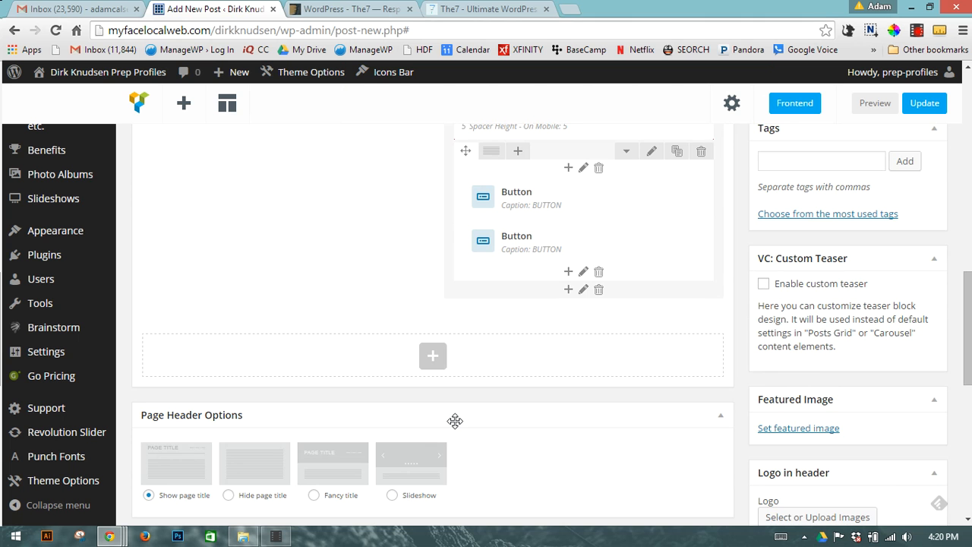
pyautogui.scroll(-2, 455, 421)
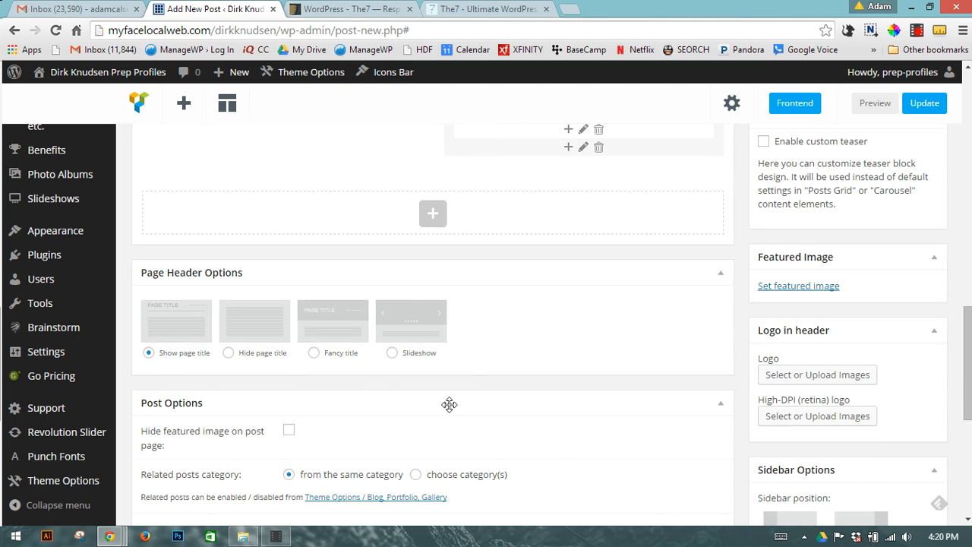
pyautogui.scroll(-2, 451, 407)
pyautogui.scroll(-2, 344, 387)
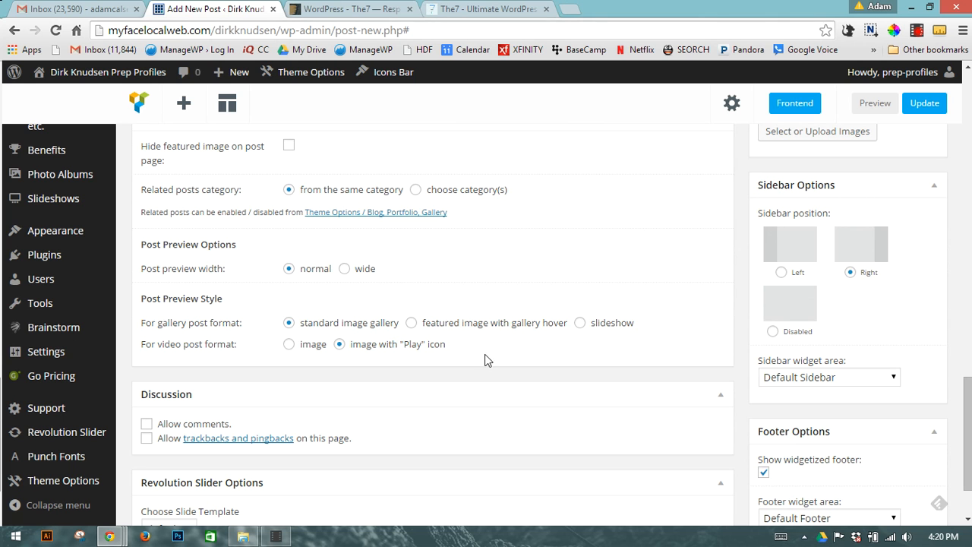
pyautogui.click(411, 322)
pyautogui.scroll(-2, 356, 390)
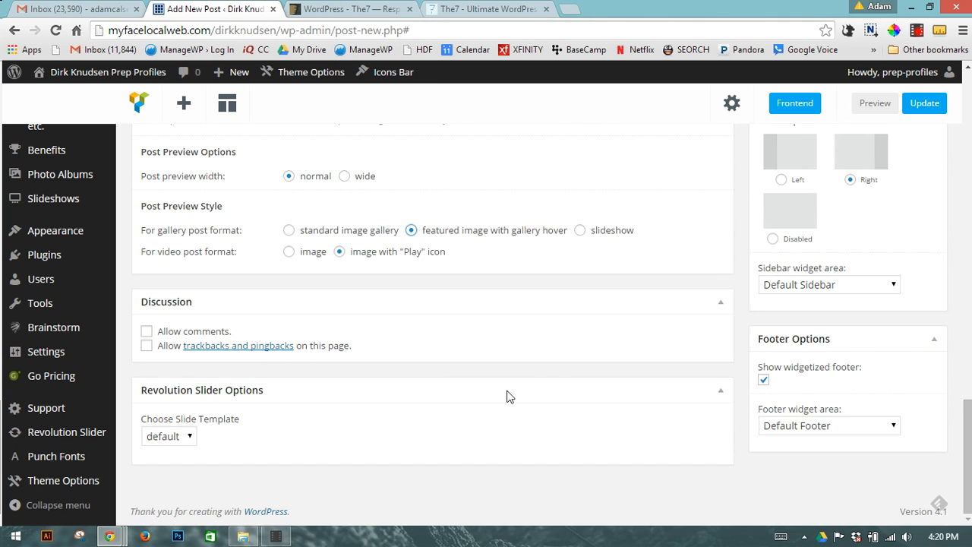
# Collapse the Post Options, Discussion and Revolution Slider Options sections
pyautogui.scroll(3, 493, 399)
pyautogui.click(714, 249)
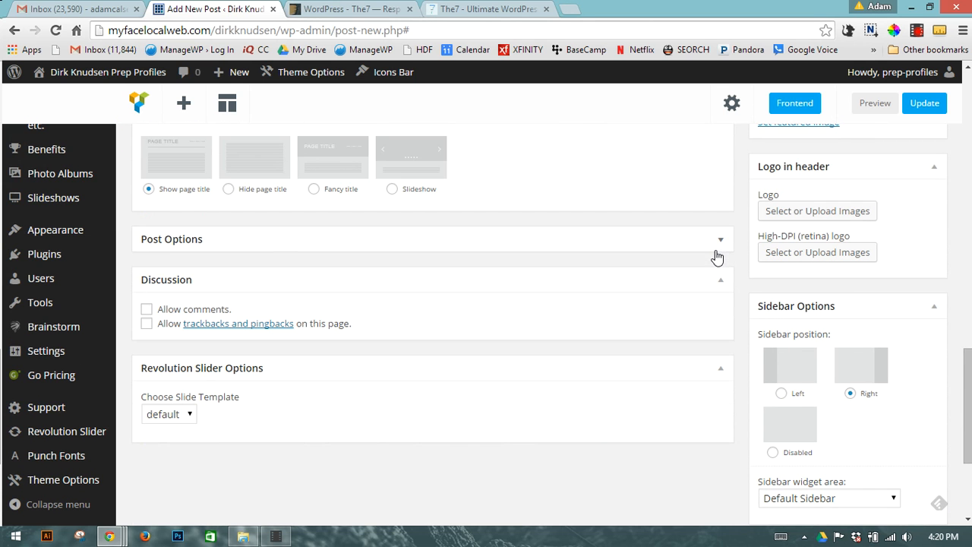
pyautogui.click(720, 285)
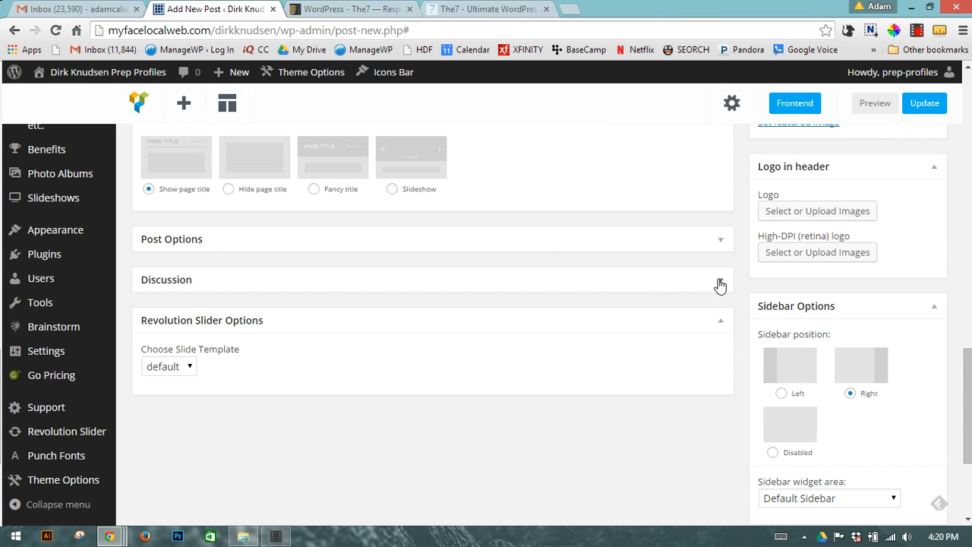
pyautogui.click(718, 325)
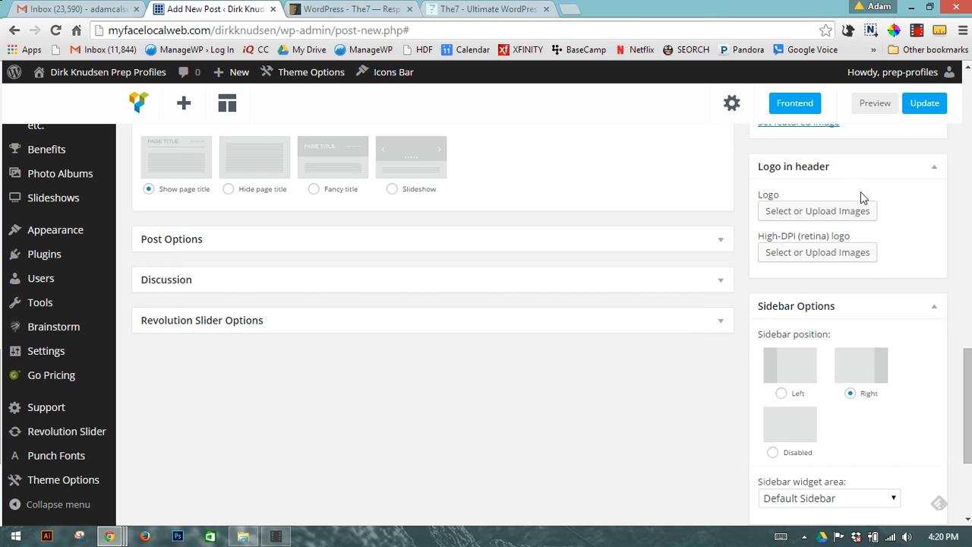
# Disable the post's sidebar and turn off the widgetized footer
pyautogui.click(773, 454)
pyautogui.scroll(-2, 860, 425)
pyautogui.scroll(2, 859, 424)
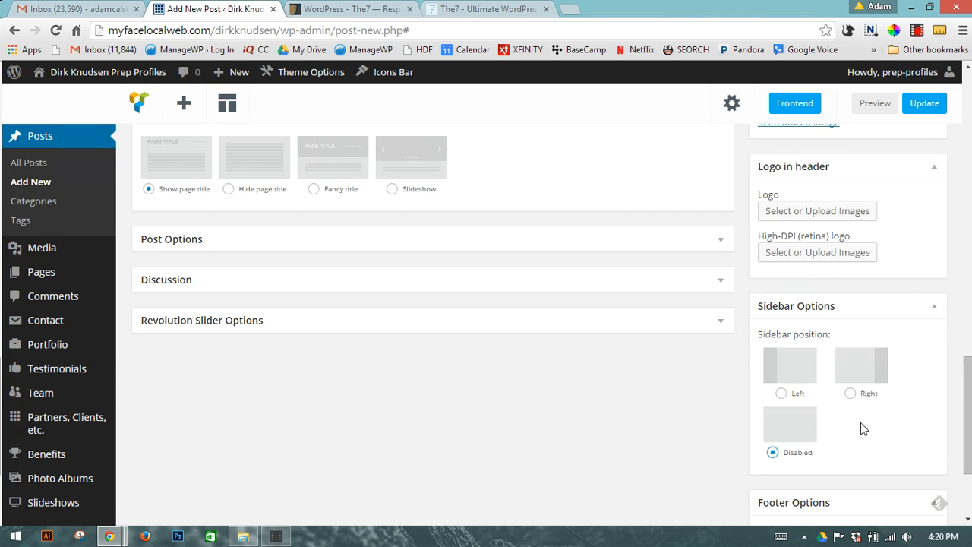
pyautogui.scroll(-2, 860, 423)
pyautogui.click(764, 402)
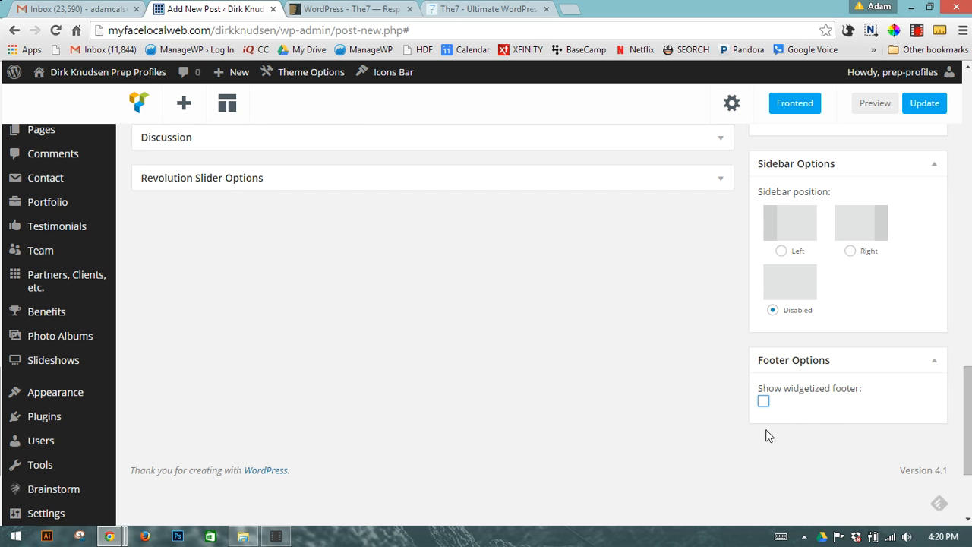
# Set the media library photo of the man in a grey beanie facing a man in red as the post's featured image
pyautogui.scroll(4, 786, 391)
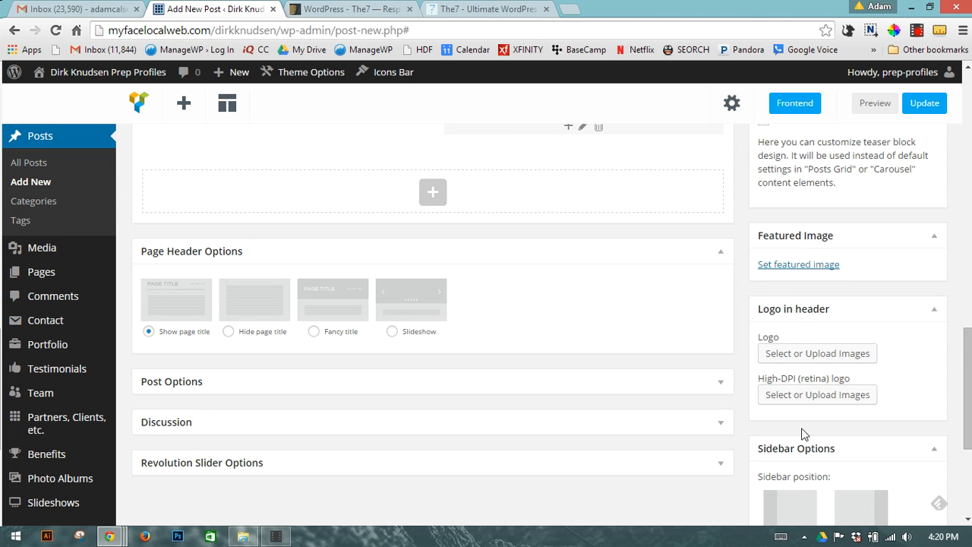
pyautogui.scroll(1, 823, 434)
pyautogui.click(798, 336)
pyautogui.scroll(-3, 571, 384)
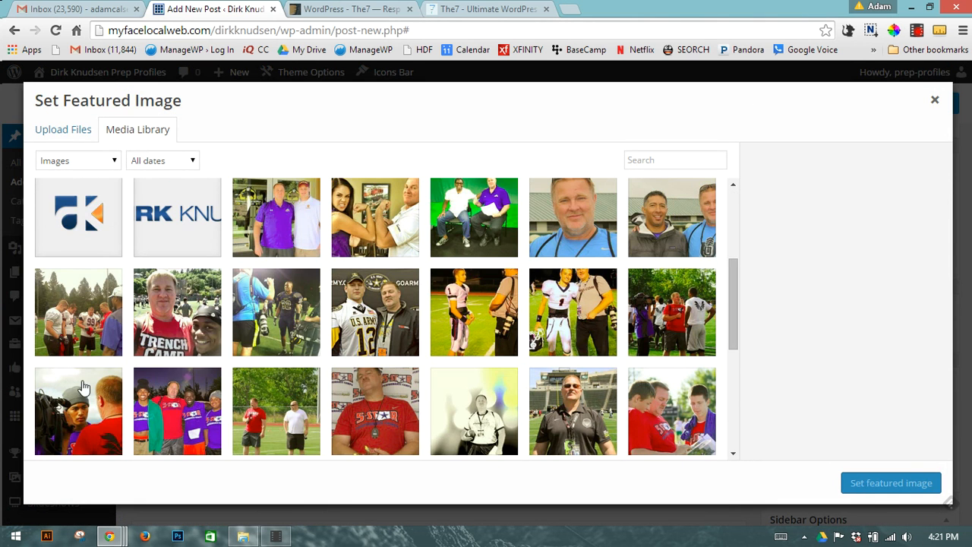
pyautogui.click(84, 414)
pyautogui.click(881, 482)
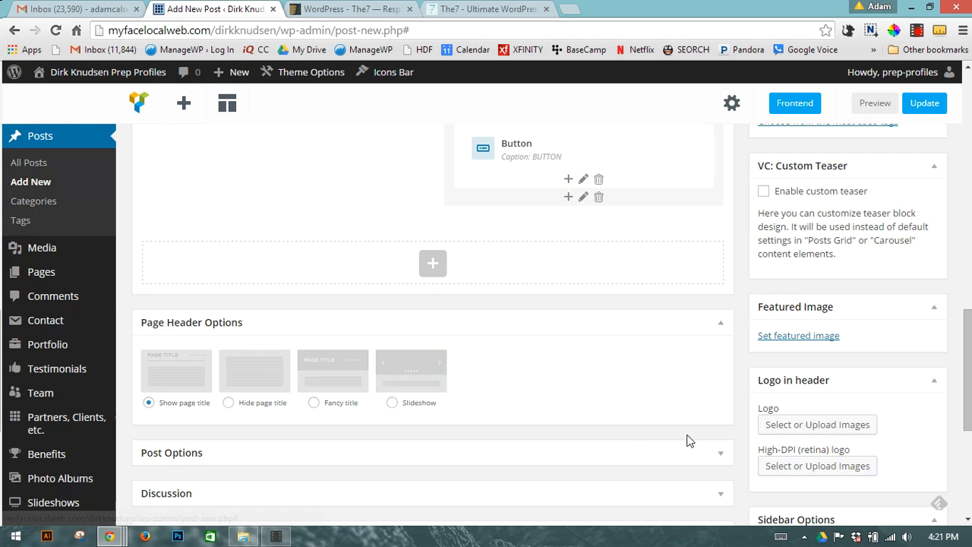
# Assign the post to the Dirk category
pyautogui.scroll(3, 783, 367)
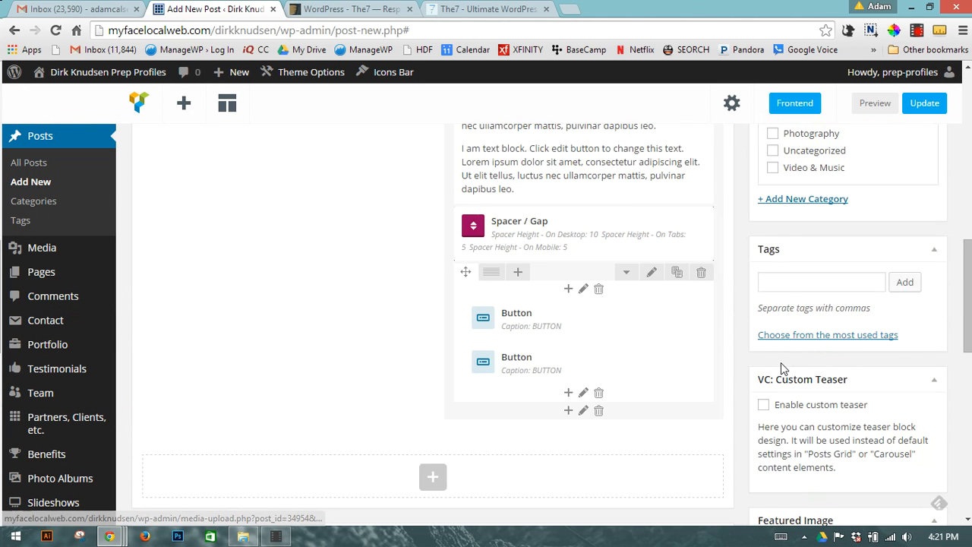
pyautogui.scroll(3, 780, 362)
pyautogui.click(771, 295)
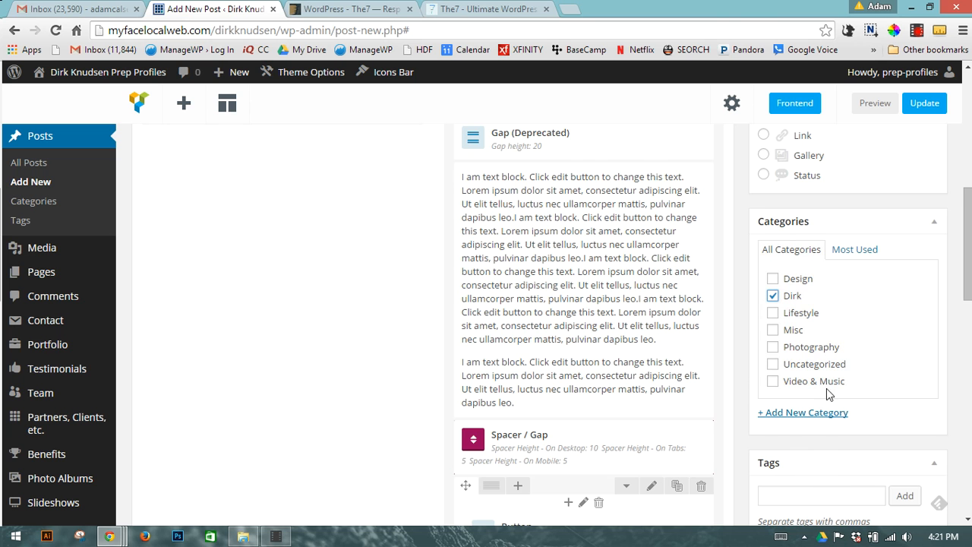
pyautogui.scroll(2, 827, 359)
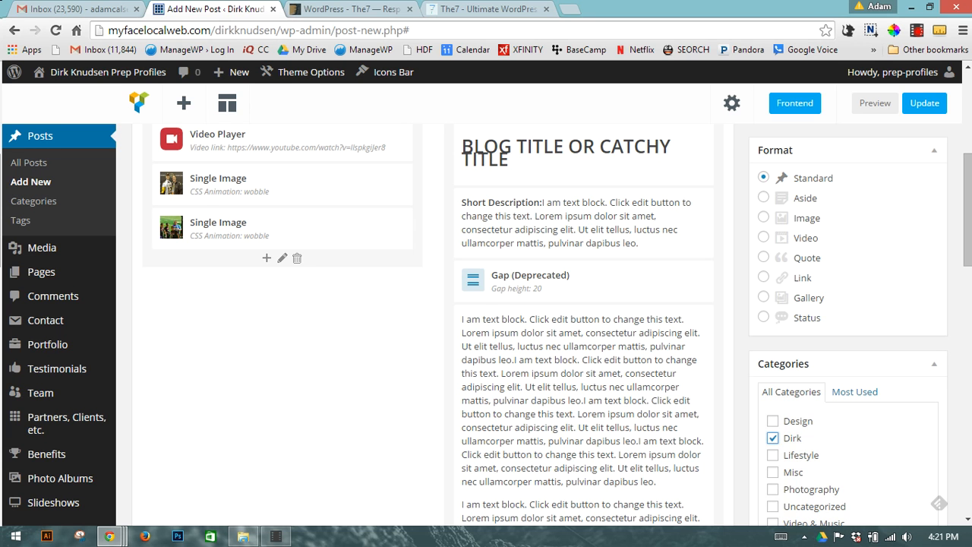
# Bring up the browser window with the live site's home page and examine its Recent News section
pyautogui.moveTo(0, 356); pyautogui.dragTo(316, 42)
pyautogui.doubleClick(315, 43)
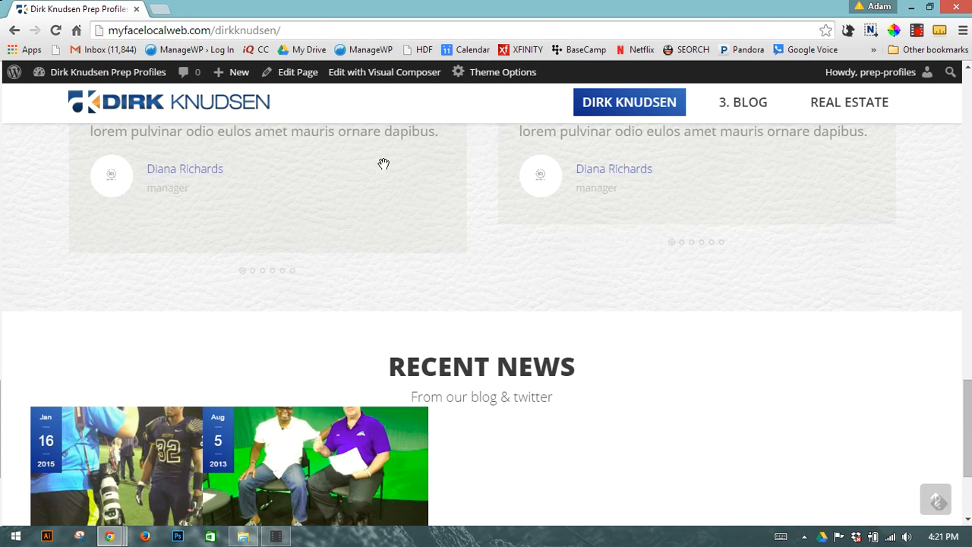
pyautogui.scroll(-2, 382, 167)
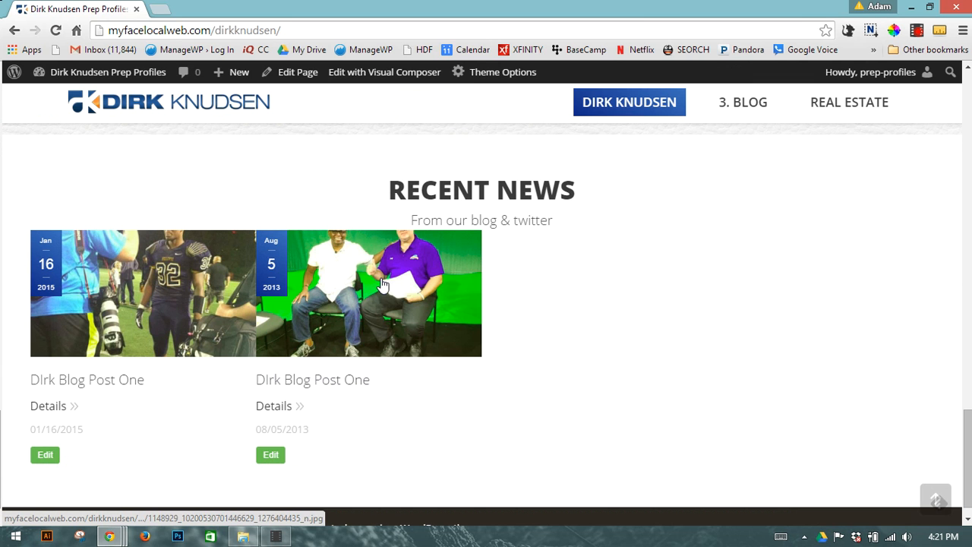
pyautogui.moveTo(93, 13); pyautogui.dragTo(0, 152)
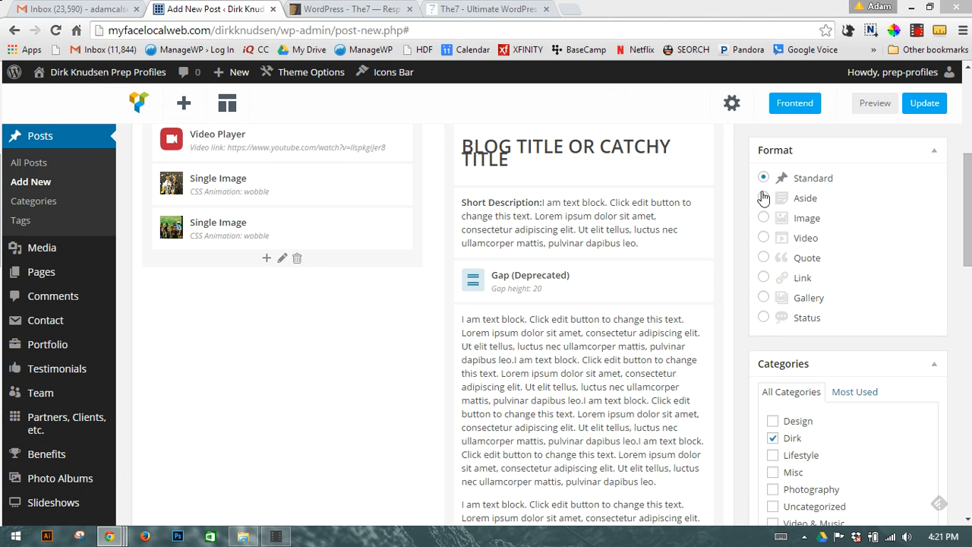
# Set the post format to Image and publish the post
pyautogui.click(763, 218)
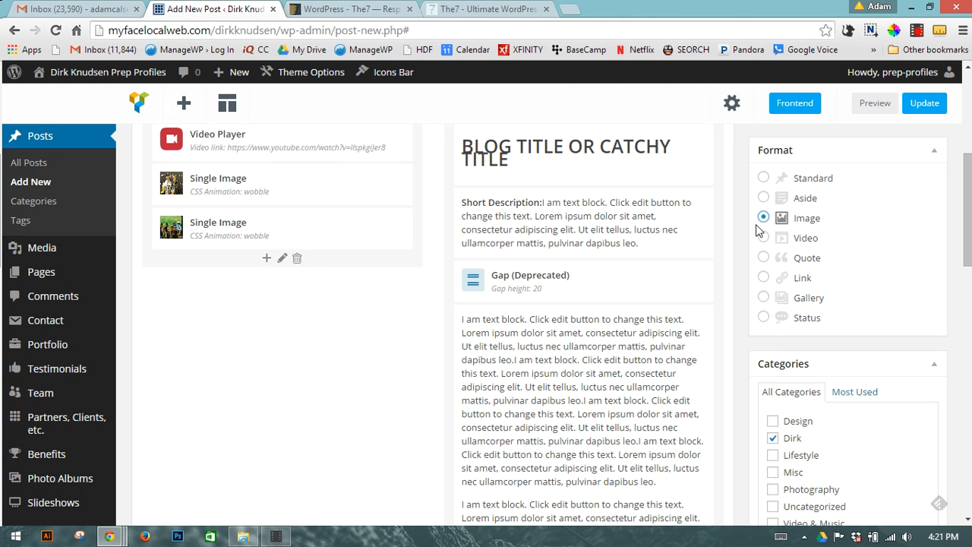
pyautogui.click(931, 107)
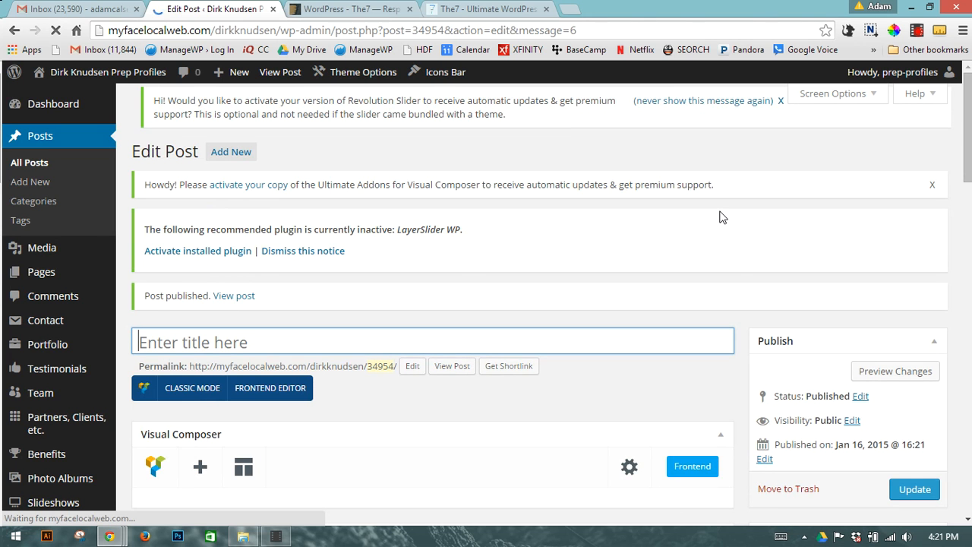
# Enter "Dirk Blog Post Three" as the post title
pyautogui.scroll(-1, 721, 217)
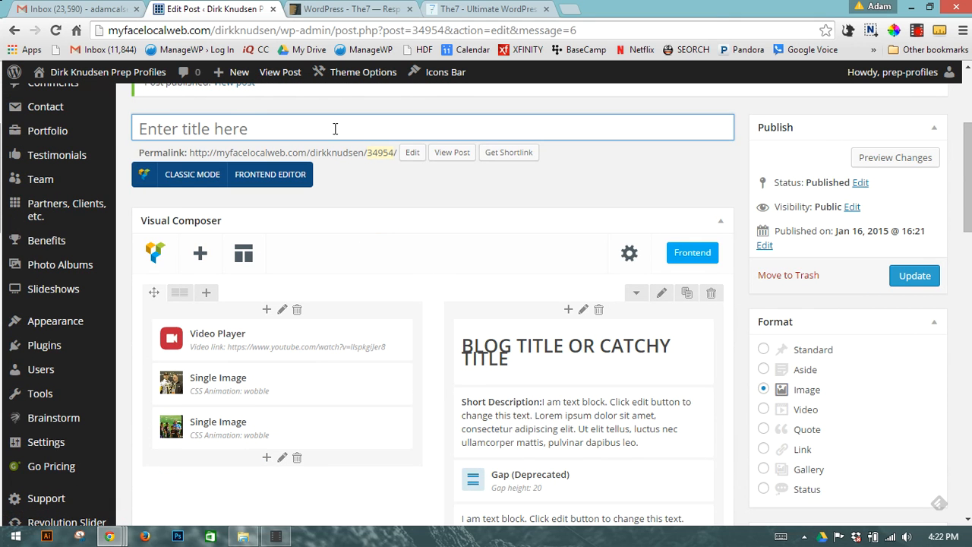
pyautogui.write('DI')
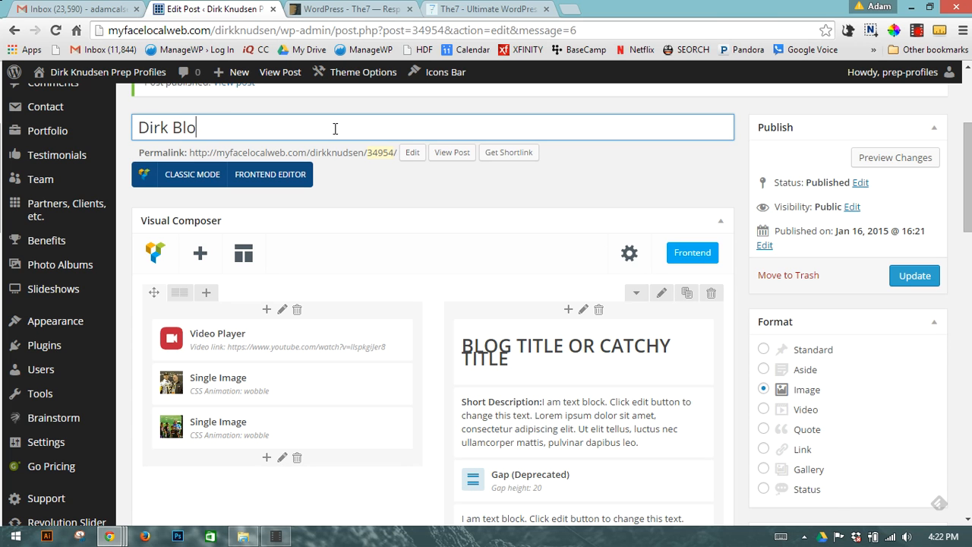
pyautogui.write('rk Blog Post Three')
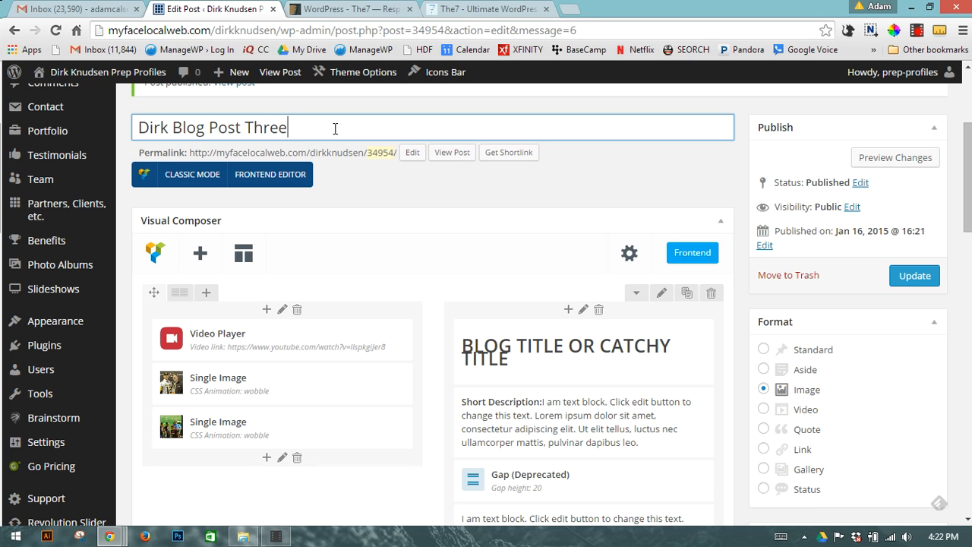
# Set the permalink slug to the post title "Dirk Blog Post Three" and update the post
pyautogui.moveTo(319, 125); pyautogui.dragTo(114, 145)
pyautogui.hotkey('ctrl', 'c')
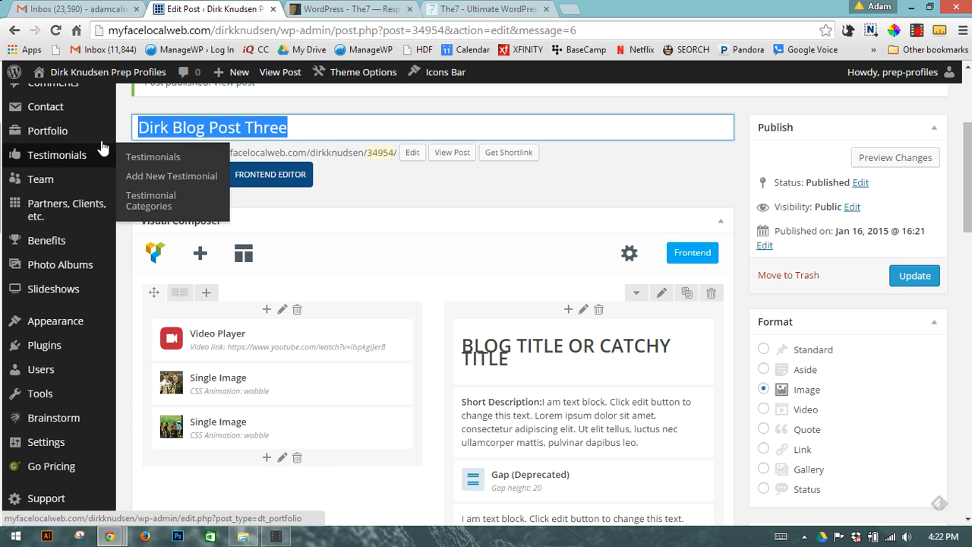
pyautogui.click(408, 152)
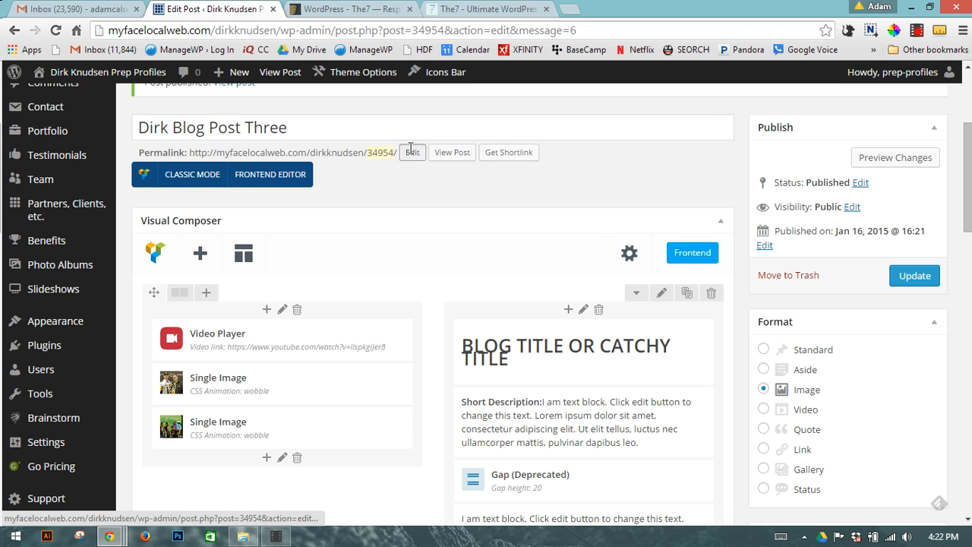
pyautogui.hotkey('ctrl', 'v')
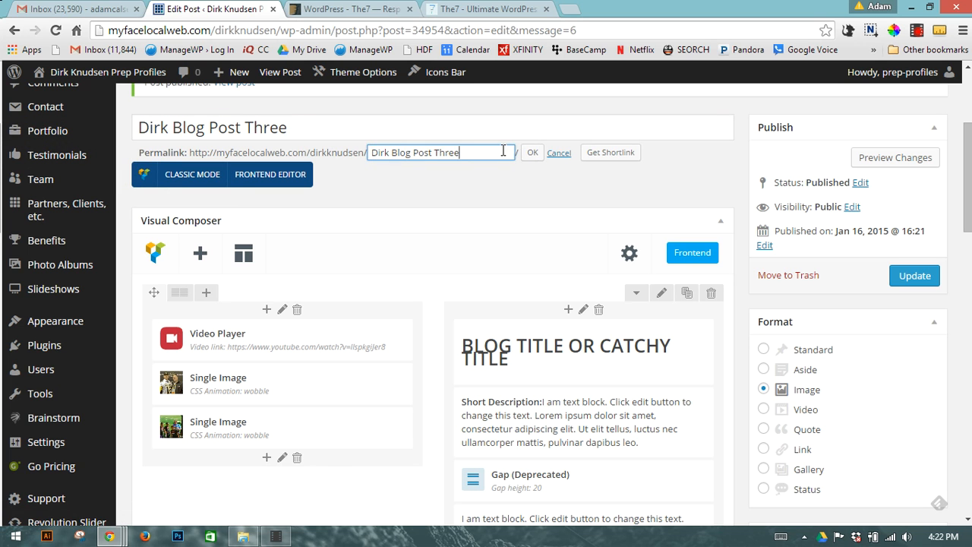
pyautogui.click(530, 154)
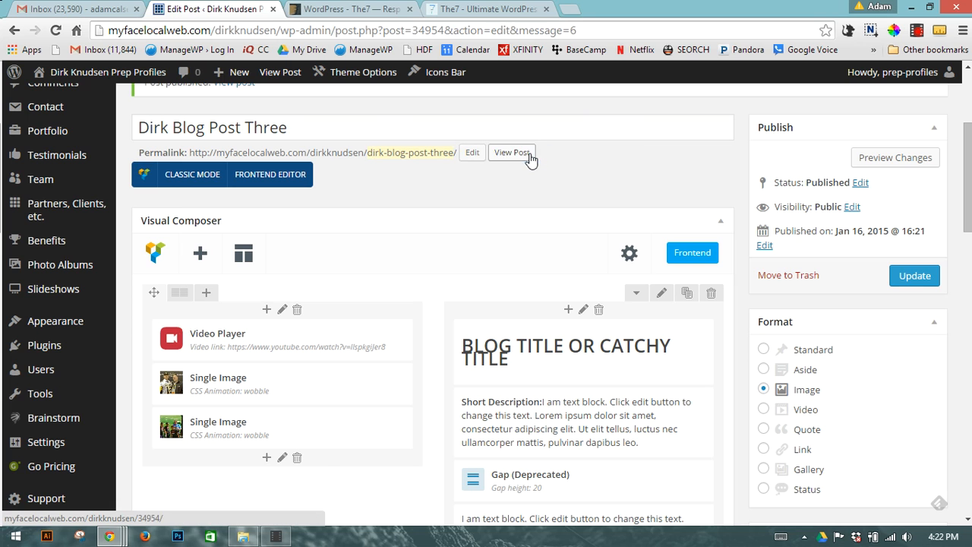
pyautogui.click(919, 284)
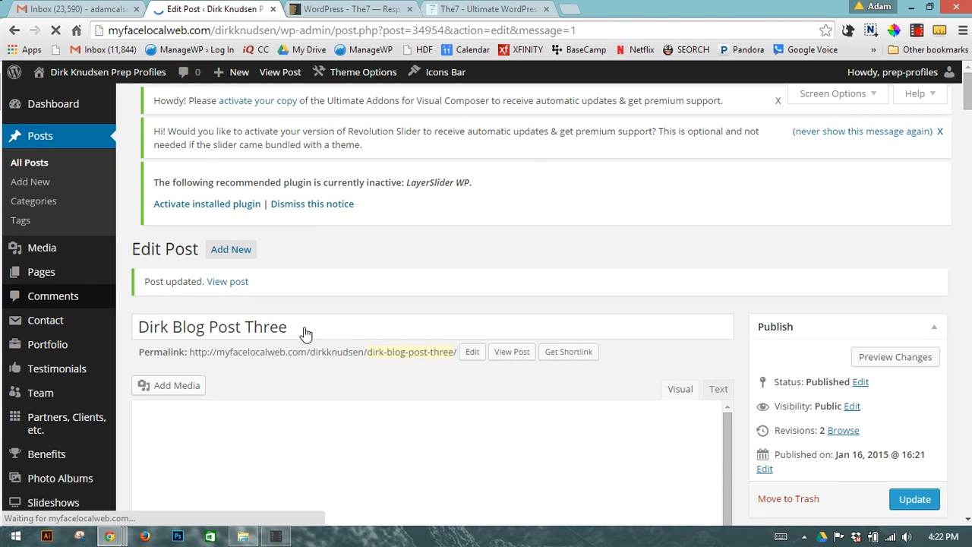
# Start another new post and title it "Dirk Blog Post Four"
pyautogui.scroll(-2, 320, 292)
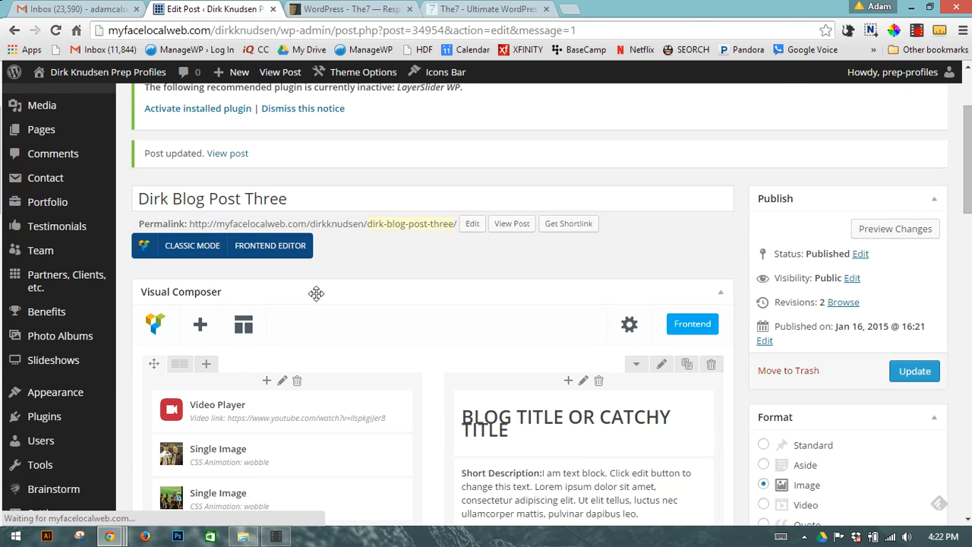
pyautogui.scroll(2, 363, 297)
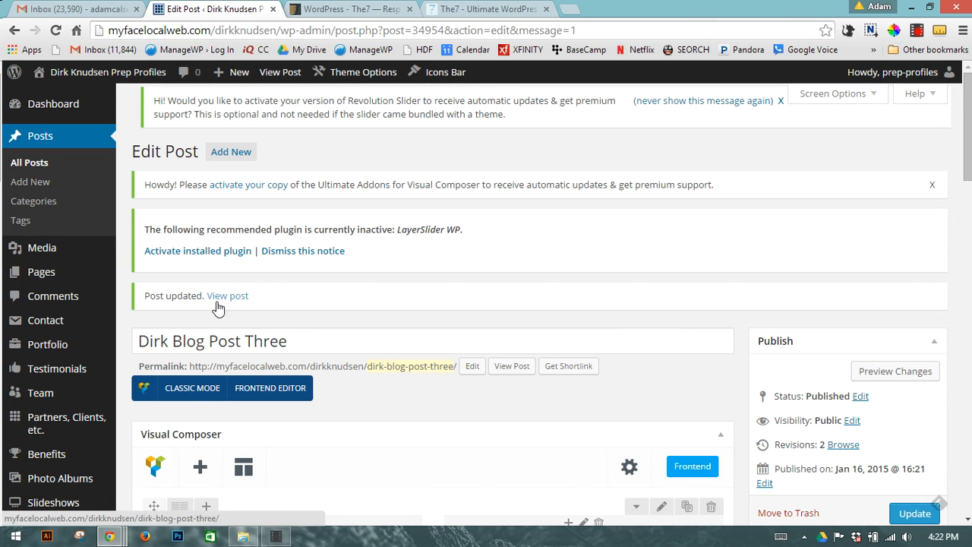
pyautogui.click(236, 153)
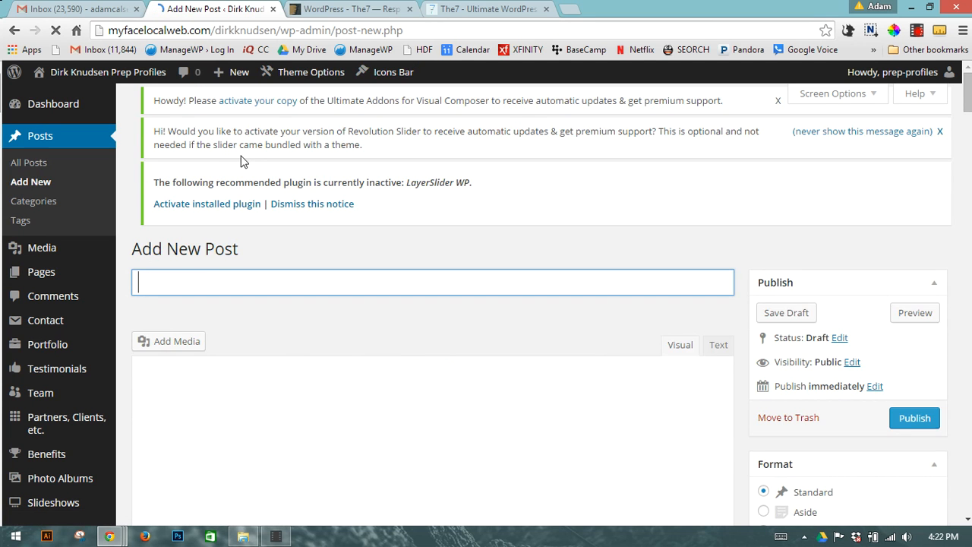
pyautogui.click(173, 300)
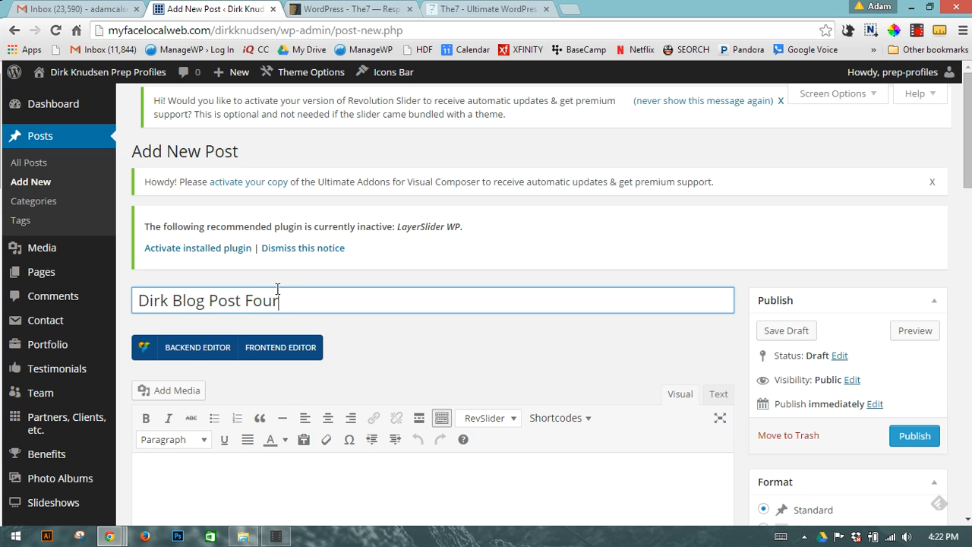
# Load the saved "50-50 blog media" template in the backend editor and set the post format to Image
pyautogui.click(195, 349)
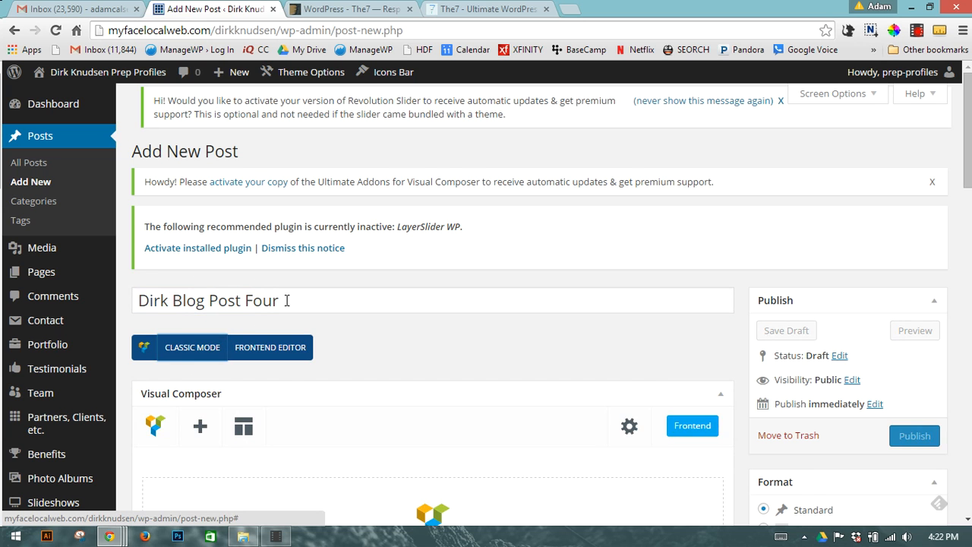
pyautogui.scroll(-2, 286, 300)
pyautogui.click(243, 283)
pyautogui.click(588, 309)
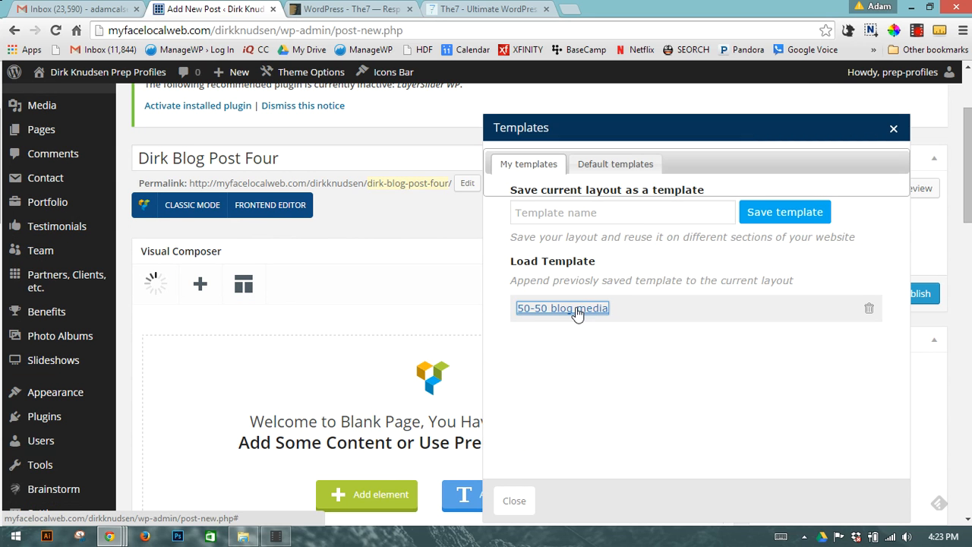
pyautogui.click(893, 128)
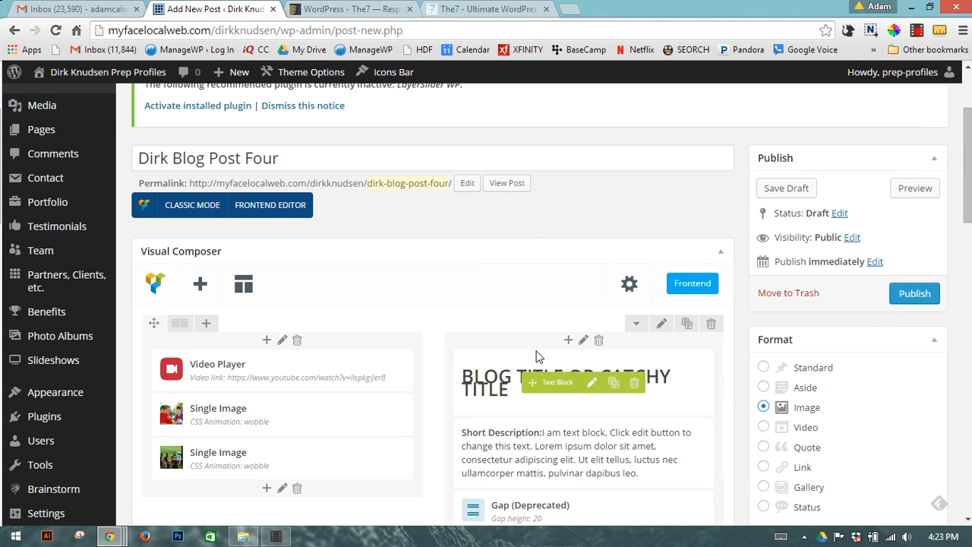
# Disable the post's sidebar and enable the widgetized footer
pyautogui.scroll(-3, 486, 311)
pyautogui.scroll(-10, 477, 315)
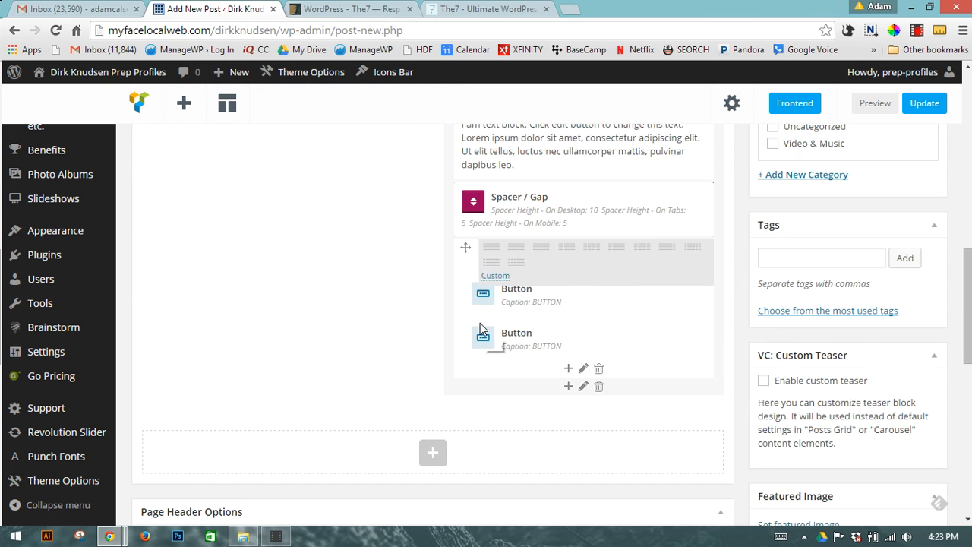
pyautogui.scroll(-3, 479, 329)
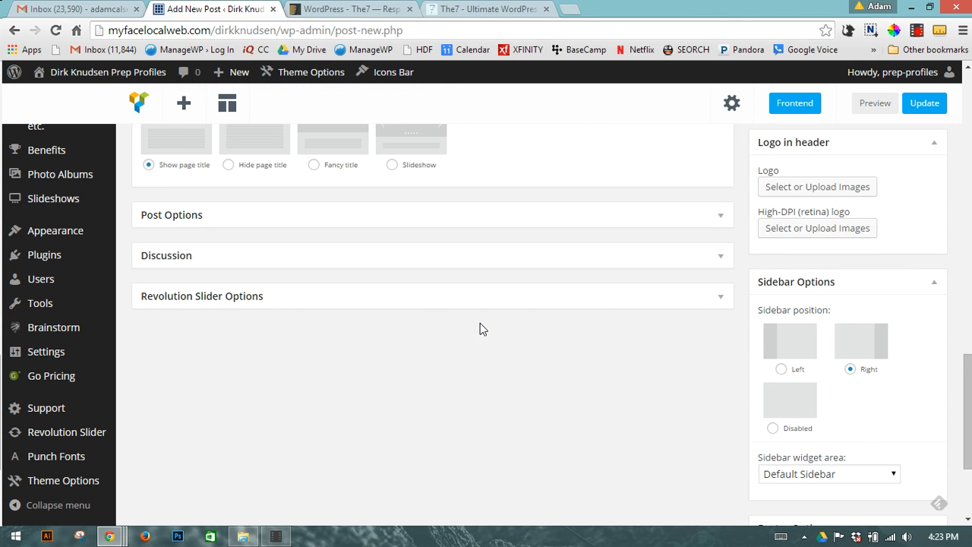
pyautogui.click(772, 429)
pyautogui.scroll(2, 815, 422)
pyautogui.scroll(-3, 814, 422)
pyautogui.click(763, 449)
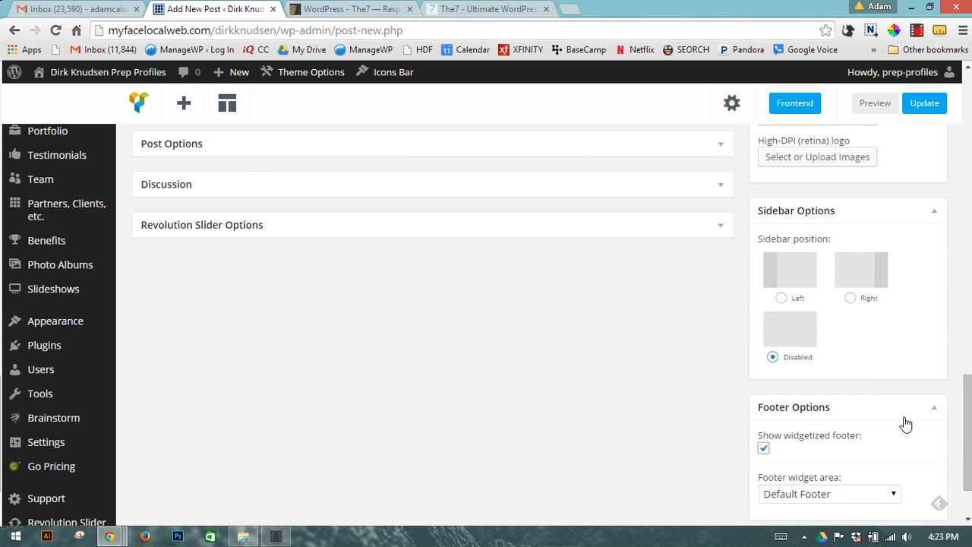
pyautogui.scroll(3, 898, 410)
pyautogui.scroll(4, 888, 387)
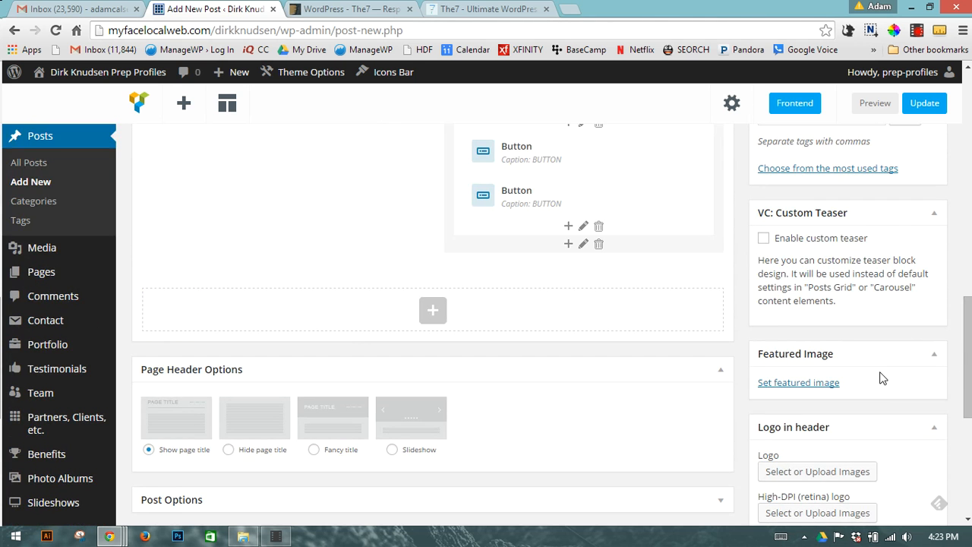
pyautogui.scroll(-1, 877, 383)
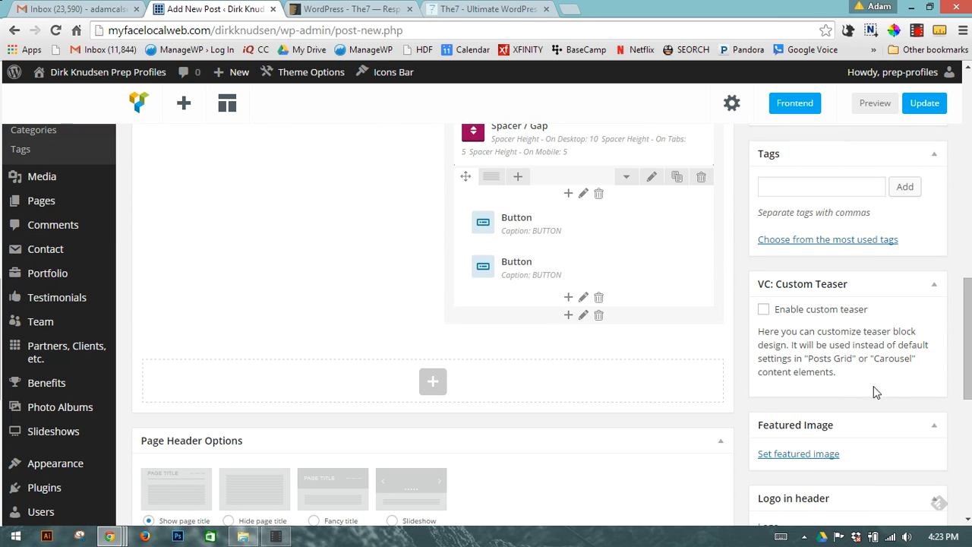
pyautogui.click(813, 456)
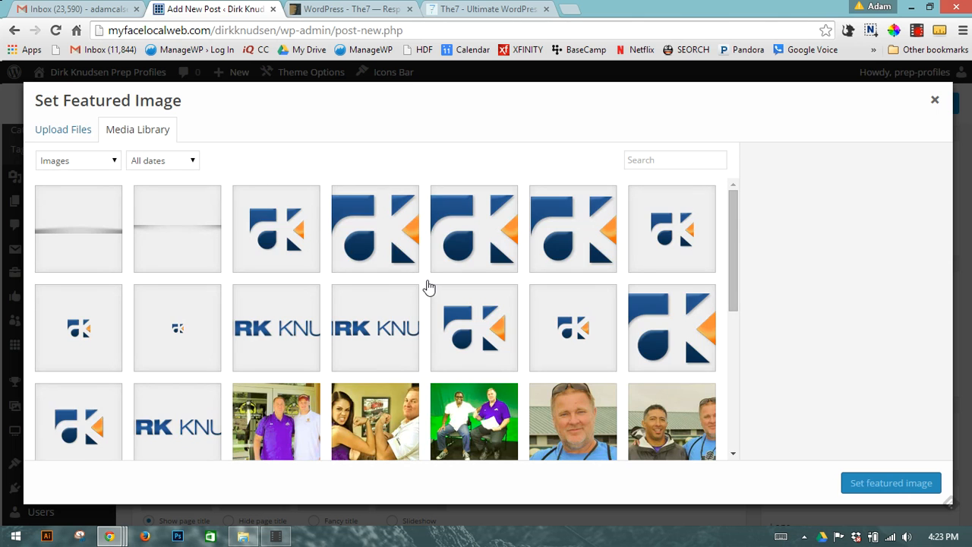
pyautogui.scroll(-3, 427, 292)
pyautogui.scroll(-1, 430, 312)
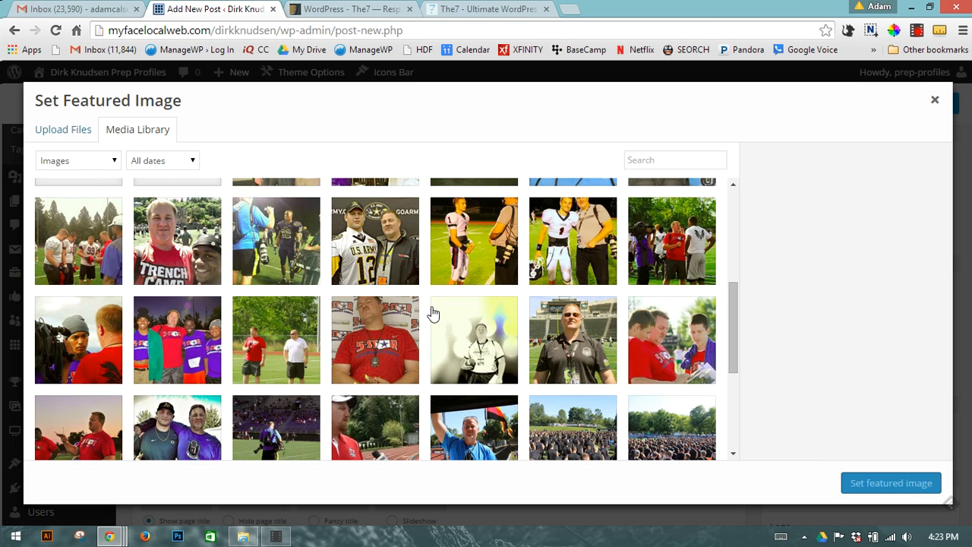
pyautogui.scroll(-2, 433, 313)
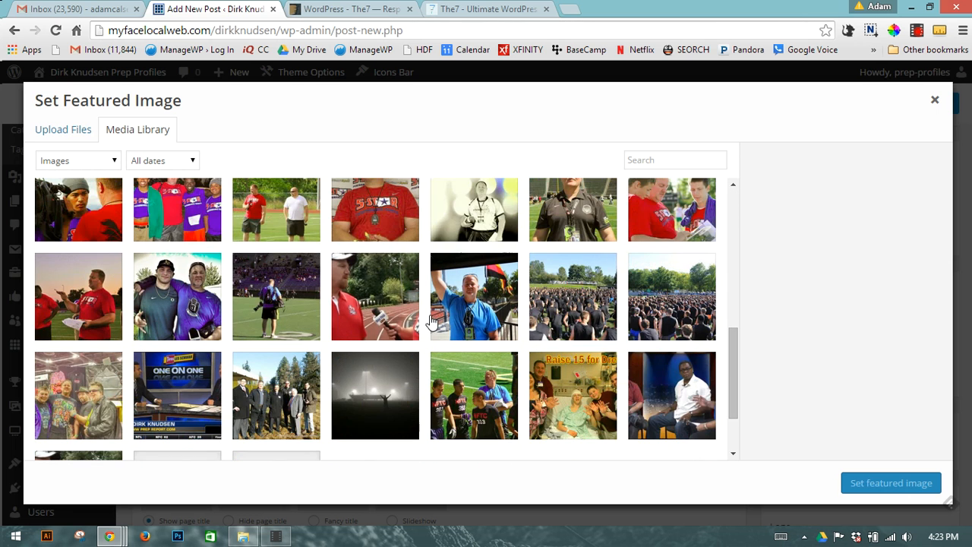
pyautogui.click(202, 308)
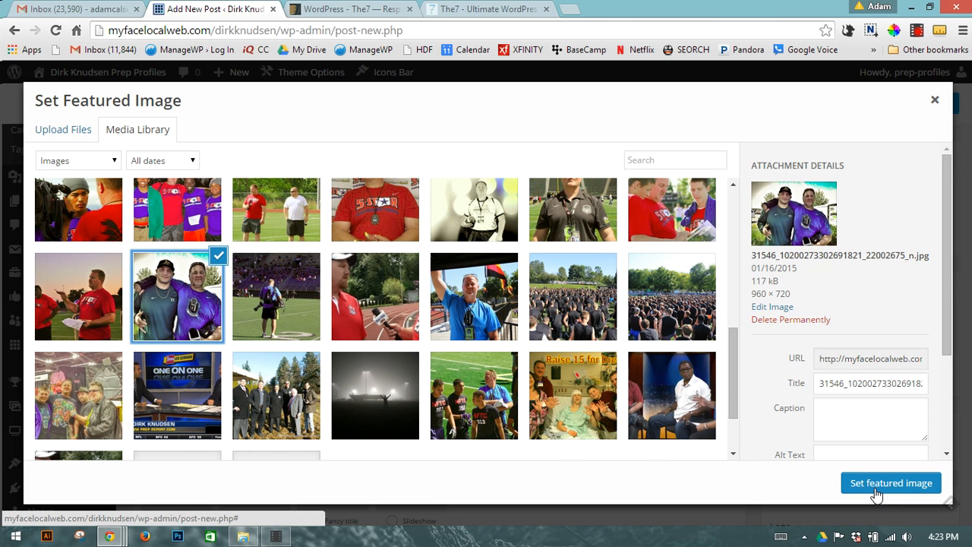
pyautogui.click(878, 492)
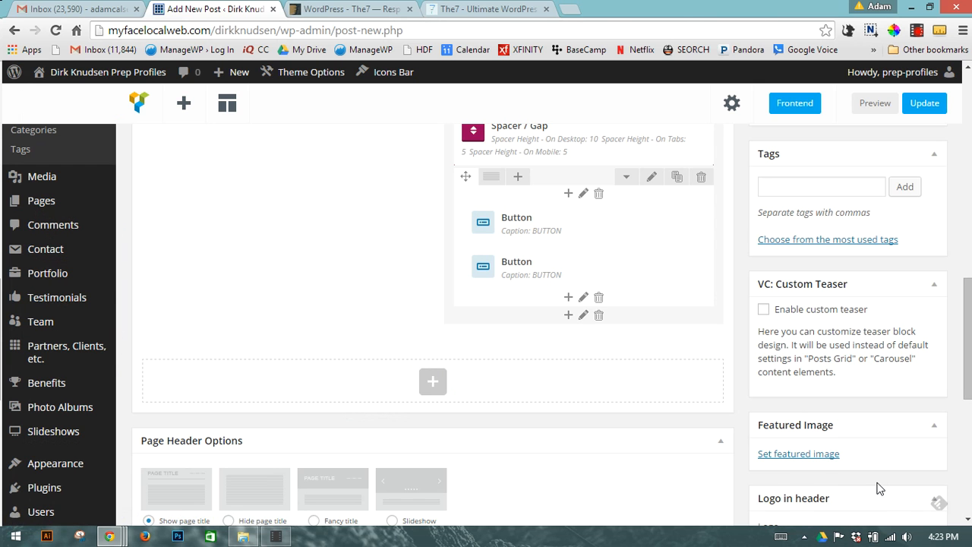
pyautogui.scroll(4, 805, 360)
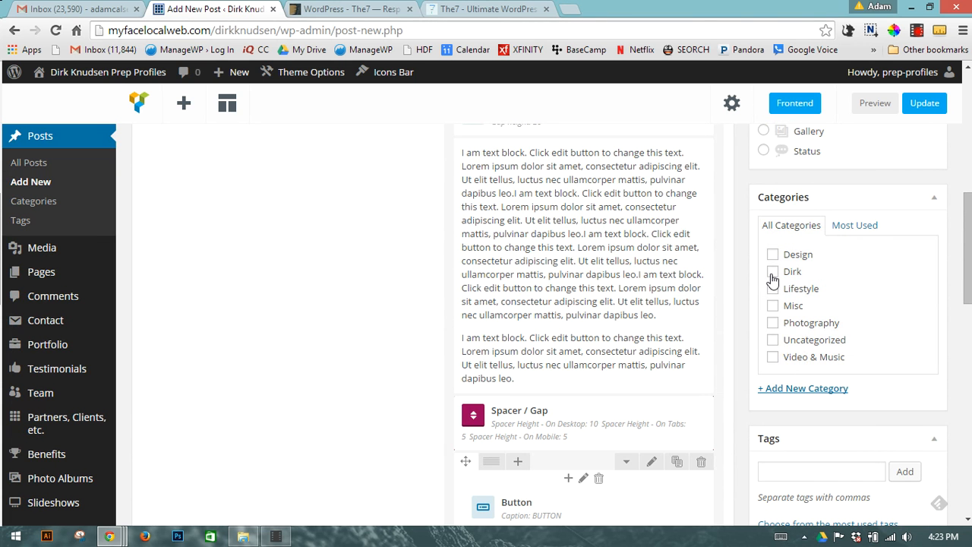
pyautogui.scroll(5, 529, 357)
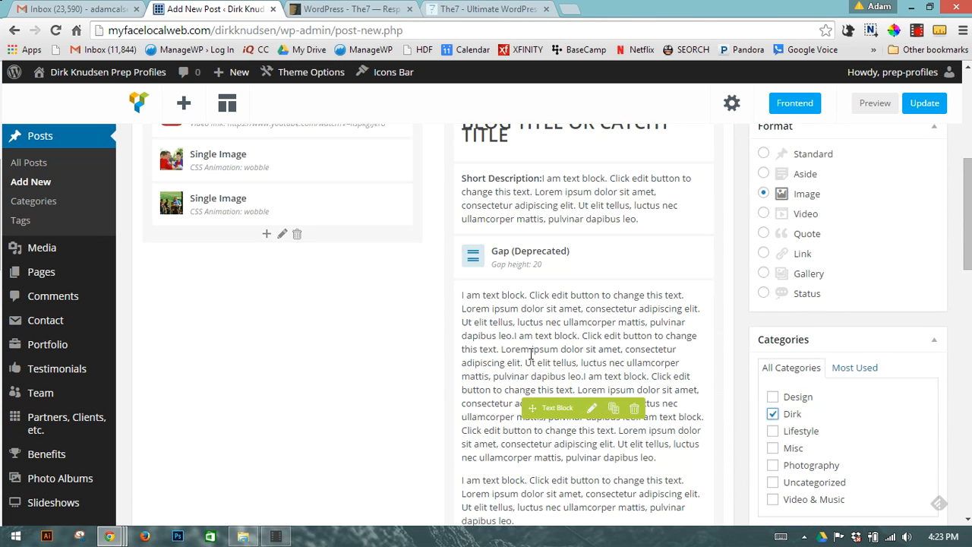
# Remove the current picture from the second Single Image element beneath the video player
pyautogui.moveTo(293, 303)
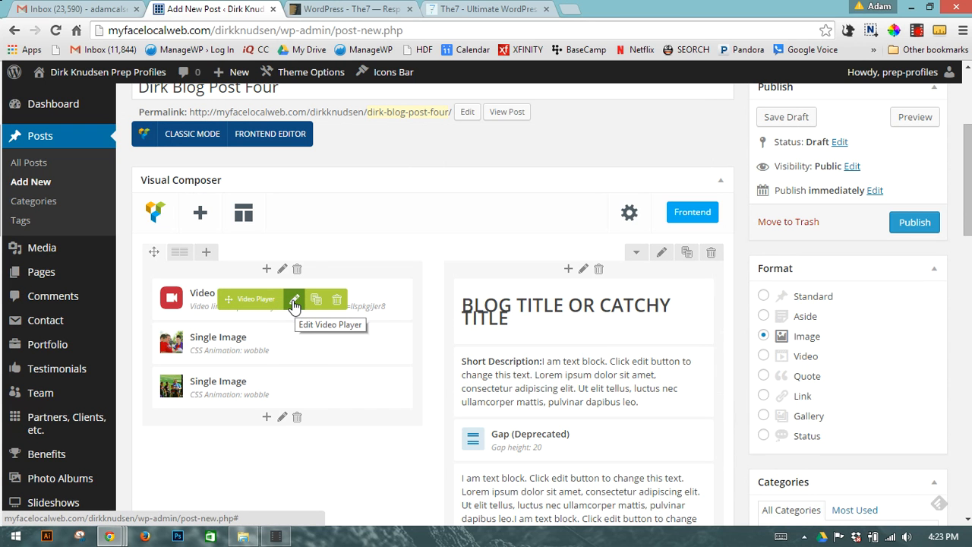
pyautogui.click(295, 389)
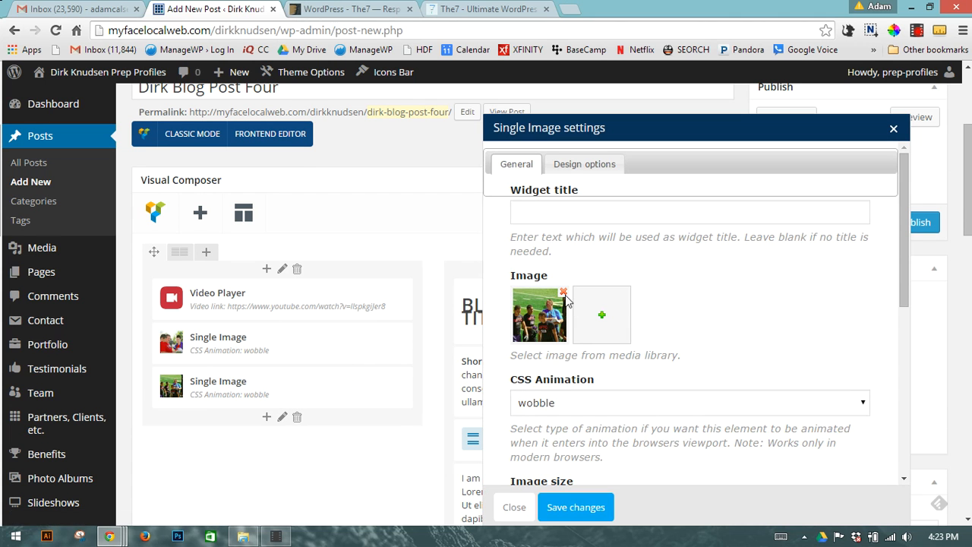
pyautogui.click(563, 293)
pyautogui.click(539, 323)
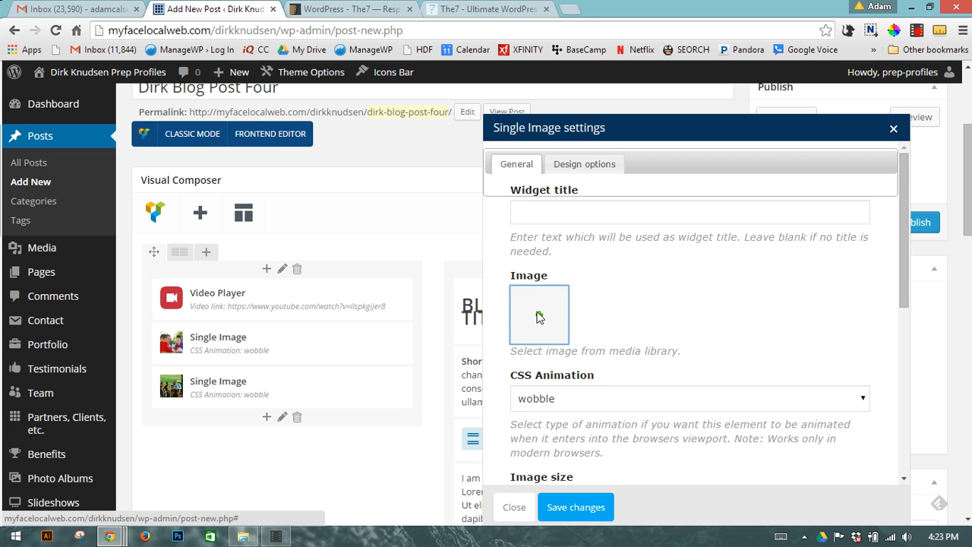
pyautogui.click(539, 317)
pyautogui.click(538, 319)
pyautogui.scroll(-10, 539, 326)
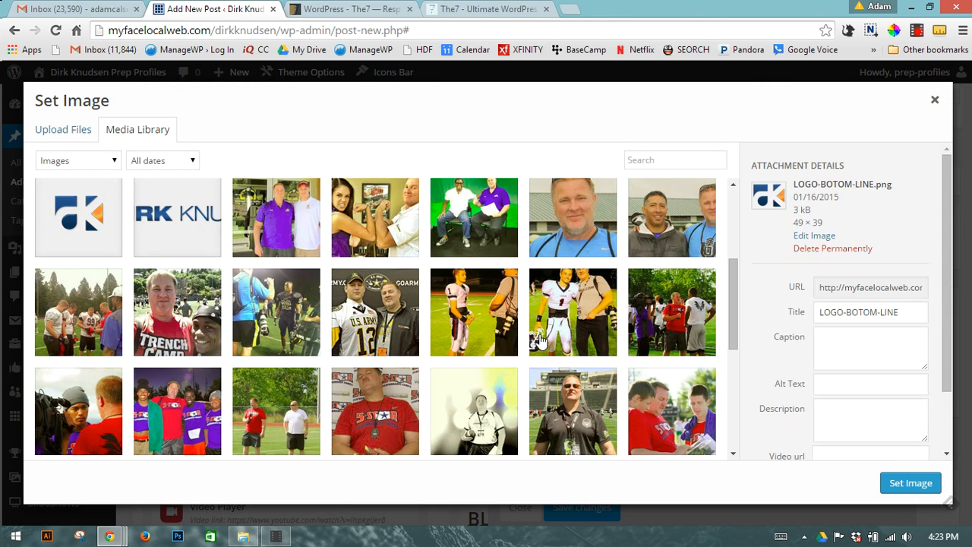
pyautogui.scroll(-2, 541, 340)
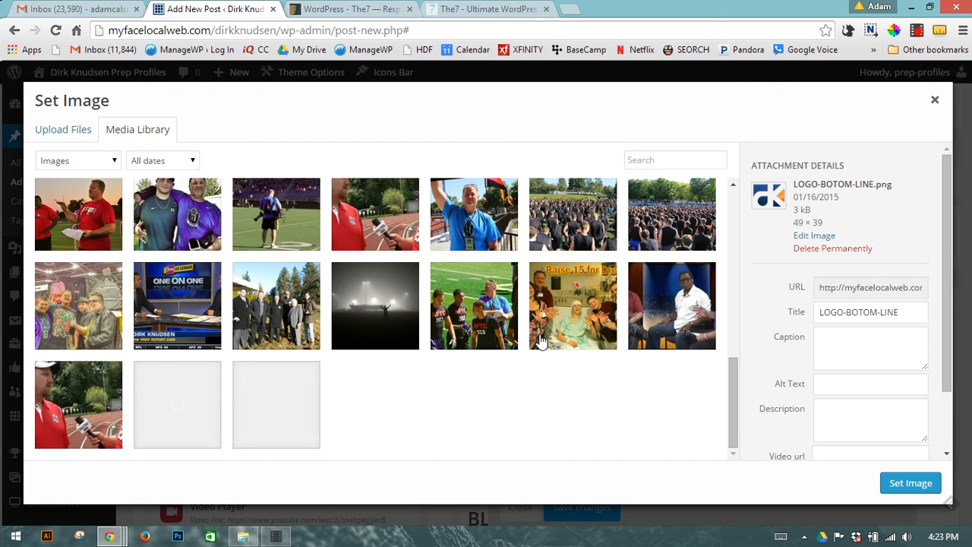
pyautogui.click(91, 304)
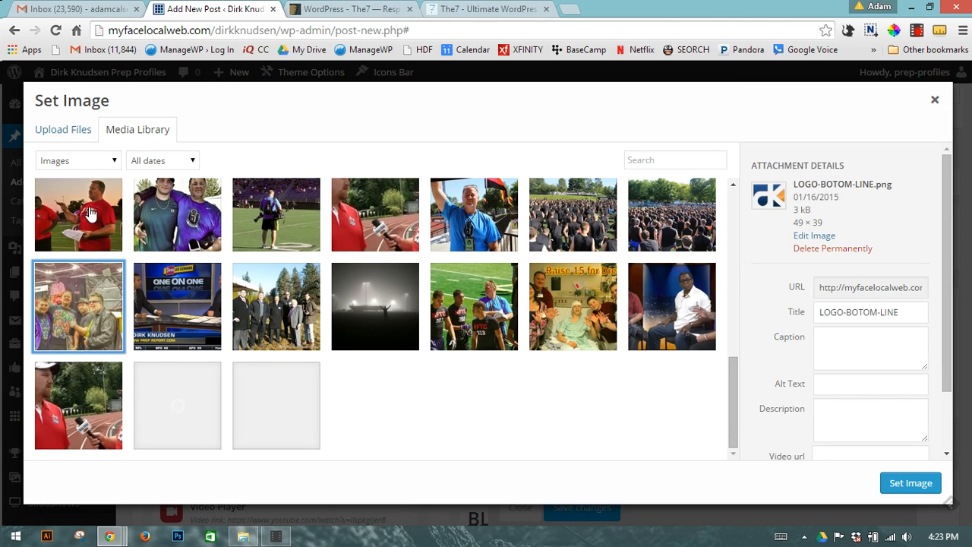
pyautogui.click(91, 215)
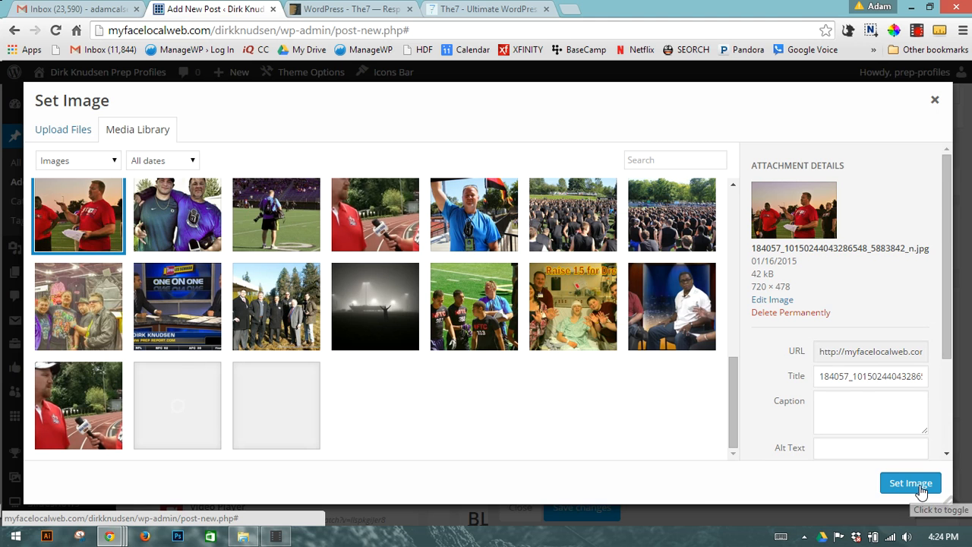
pyautogui.click(910, 483)
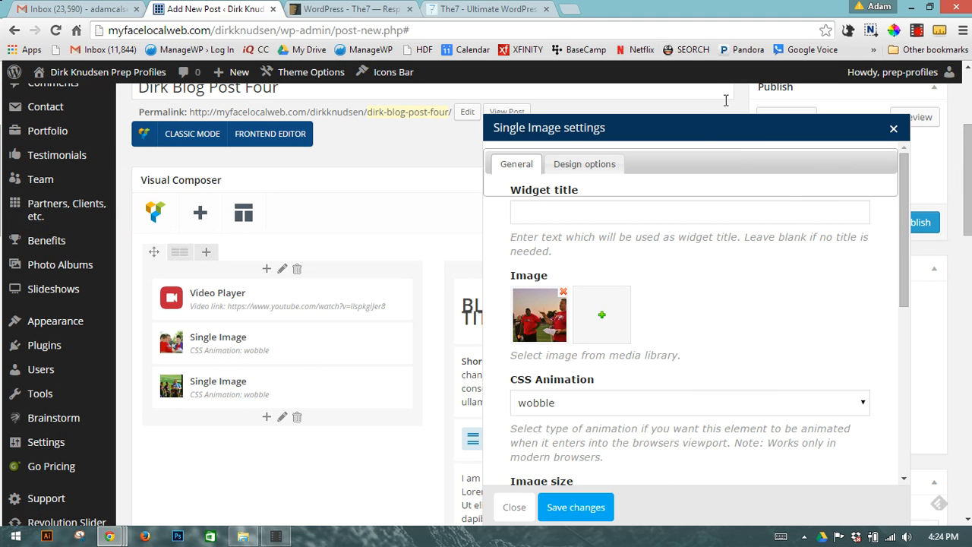
# Save the Single Image settings and publish the post "Dirk Blog Post Four"
pyautogui.moveTo(702, 136); pyautogui.dragTo(680, 79)
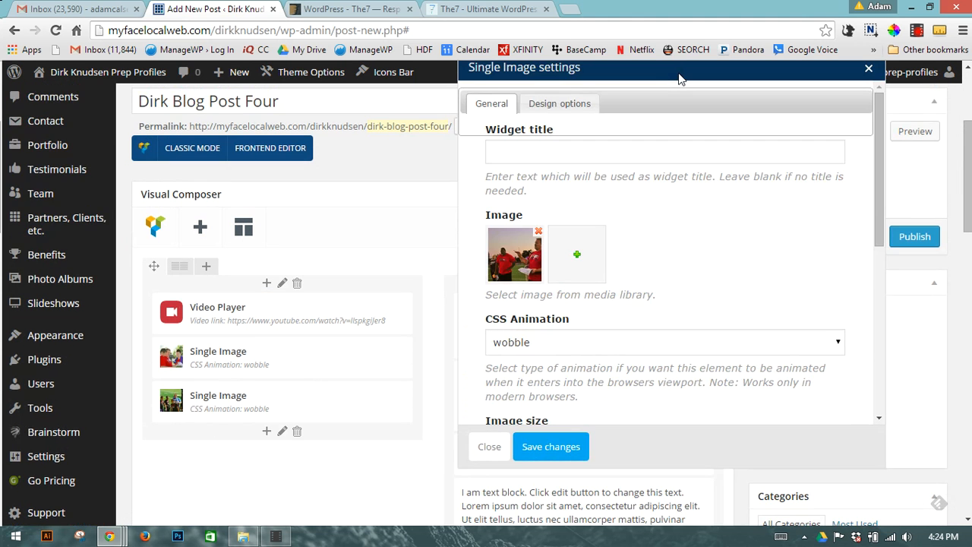
pyautogui.click(567, 447)
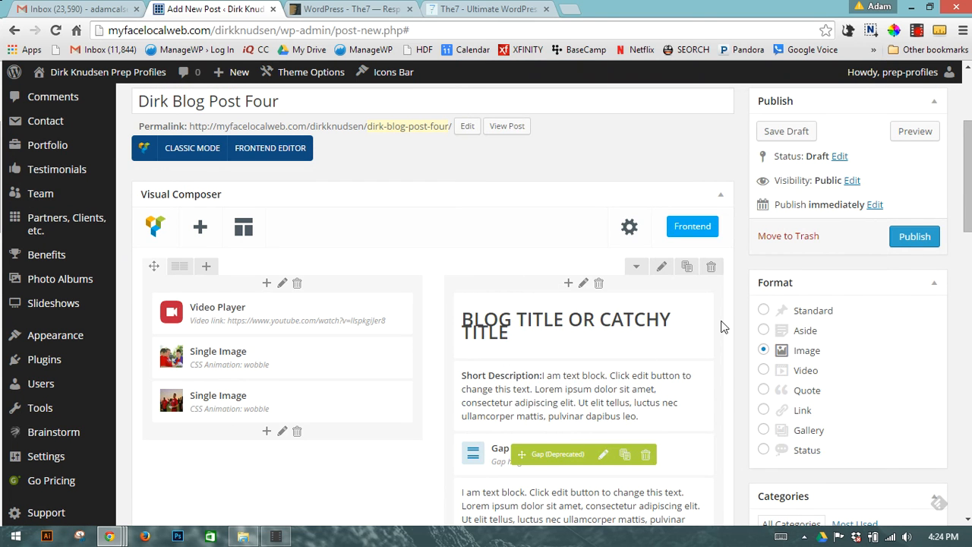
pyautogui.click(911, 237)
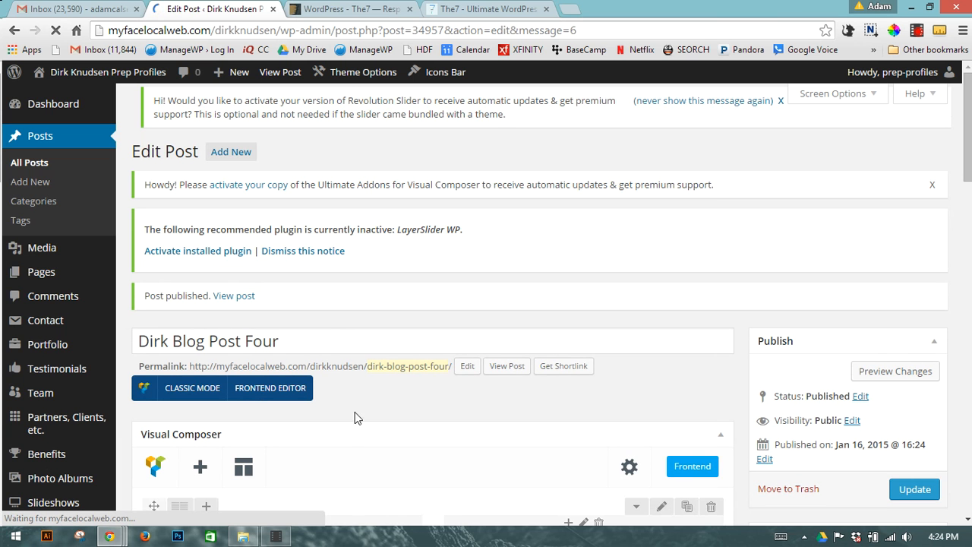
# Close the post editor and merge the separate browser window showing the site's home page into the main window
pyautogui.scroll(-3, 375, 378)
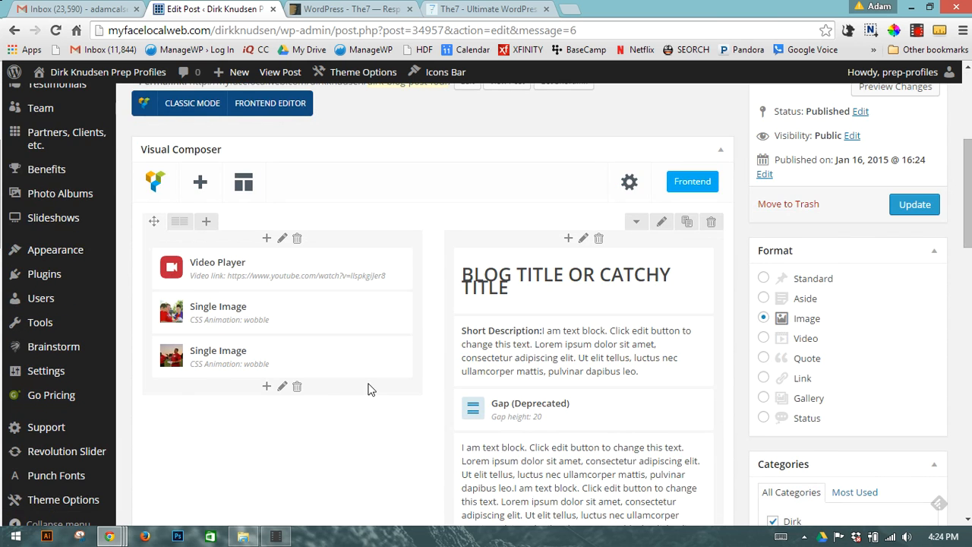
pyautogui.scroll(3, 367, 381)
pyautogui.click(279, 74)
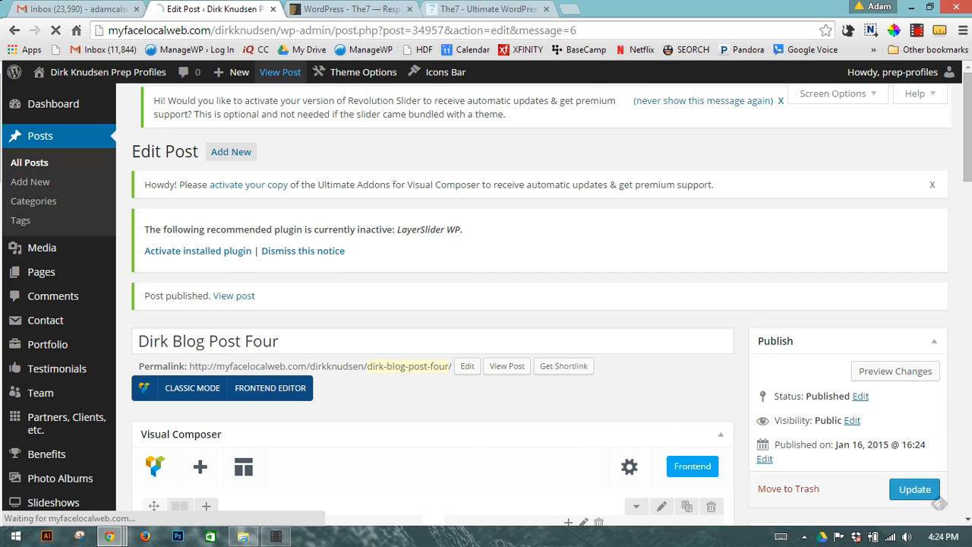
pyautogui.click(272, 9)
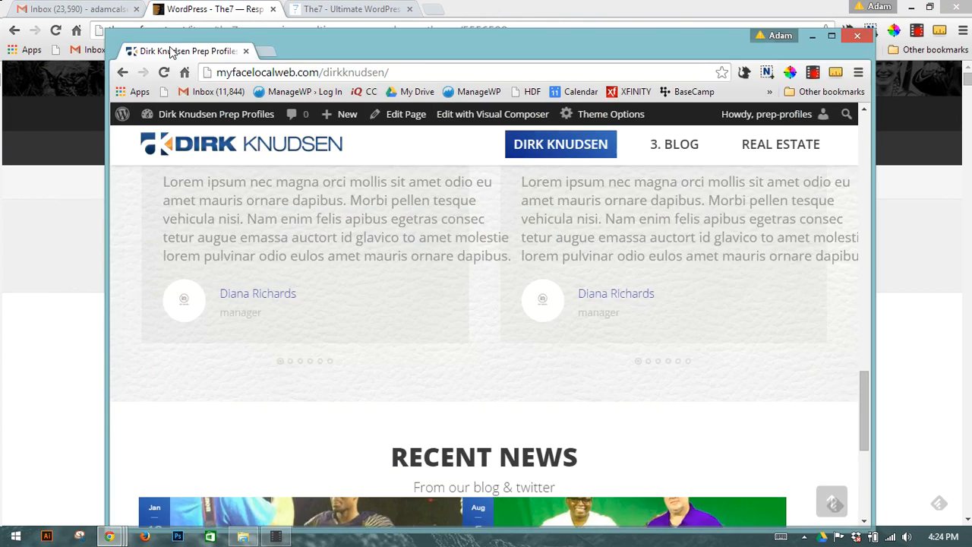
pyautogui.click(160, 17)
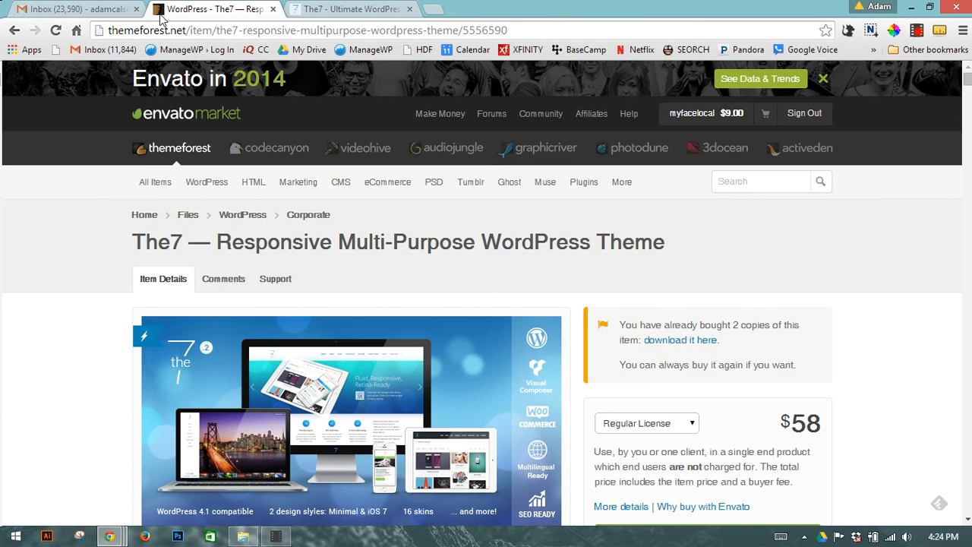
pyautogui.moveTo(161, 17); pyautogui.dragTo(164, 17)
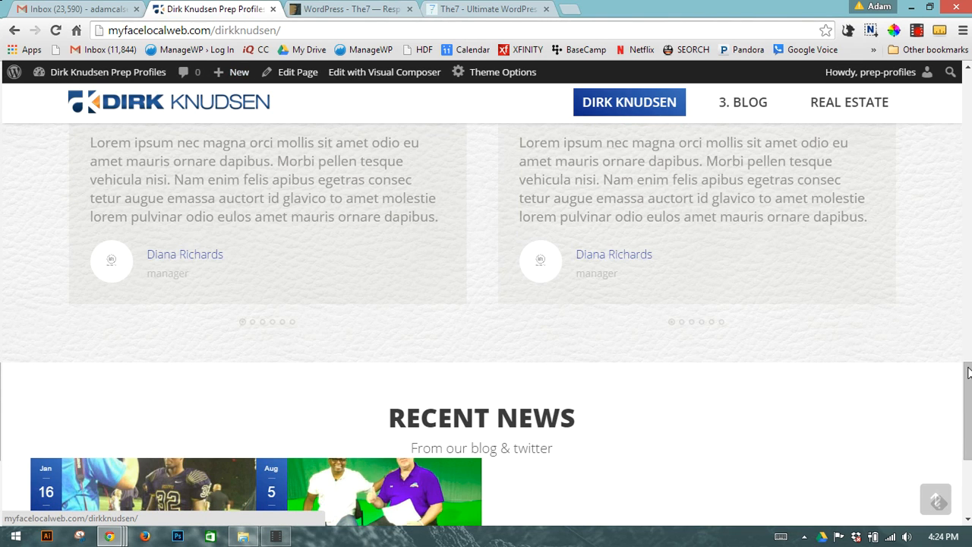
# Reload the home page, check the posts under Recent News, and preview Dirk Blog Post One's picture enlarged
pyautogui.moveTo(968, 398); pyautogui.dragTo(970, 82)
pyautogui.press('F5')
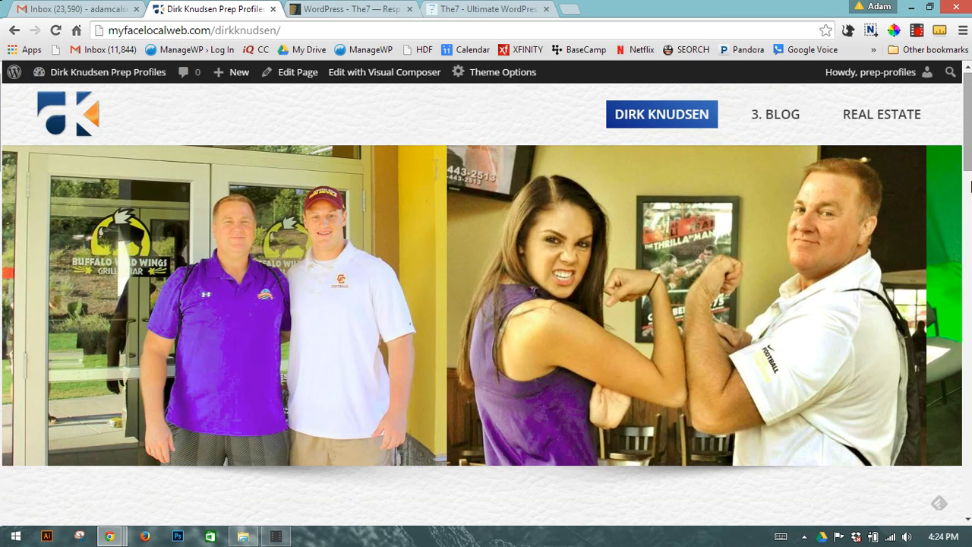
pyautogui.scroll(-10, 970, 158)
pyautogui.scroll(-12, 962, 505)
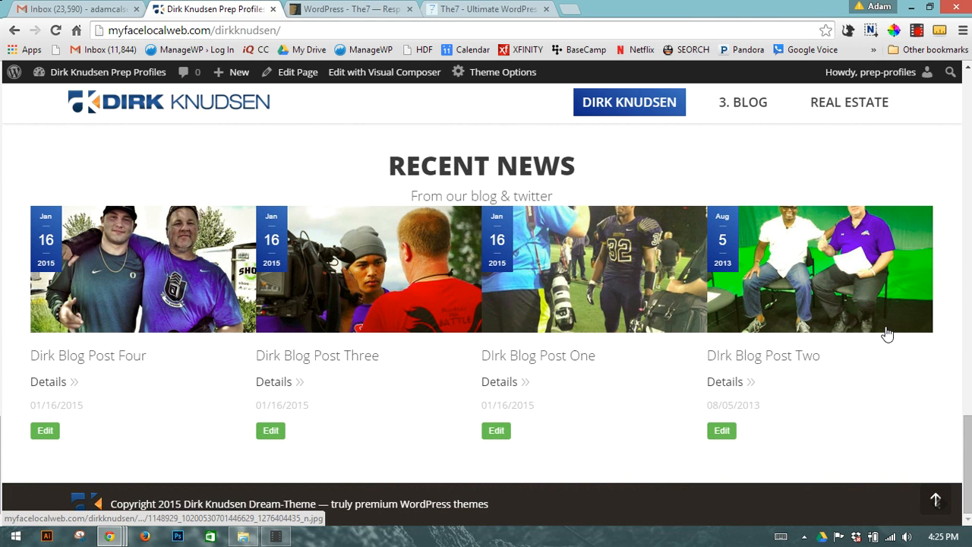
pyautogui.scroll(3, 818, 347)
pyautogui.scroll(-3, 824, 334)
pyautogui.click(638, 284)
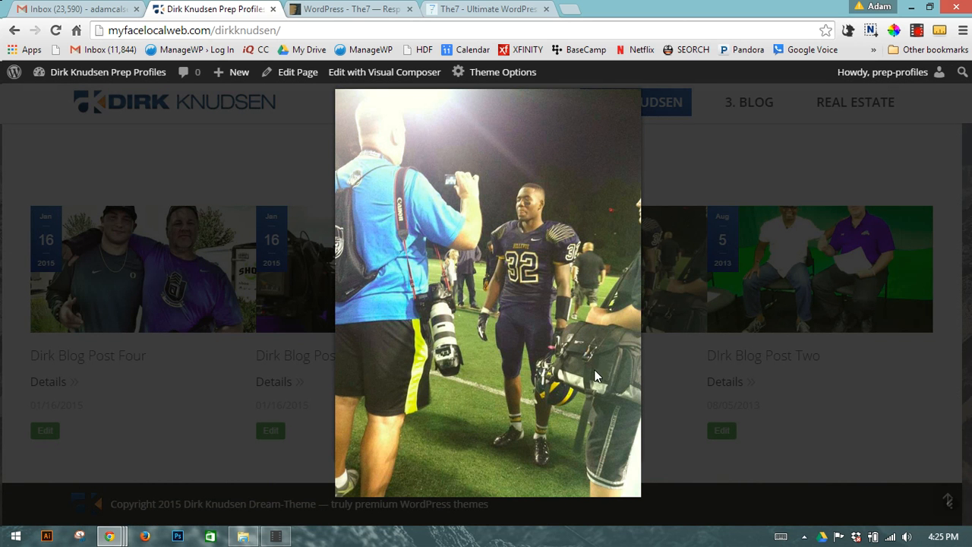
pyautogui.click(673, 291)
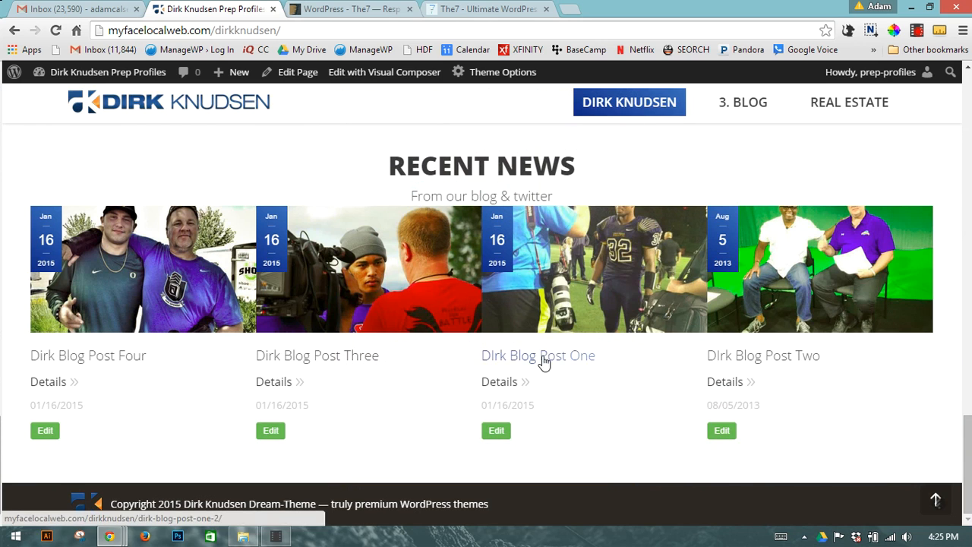
# Open Dirk Blog Post One and review its video, pictures, text blocks and buttons
pyautogui.click(512, 363)
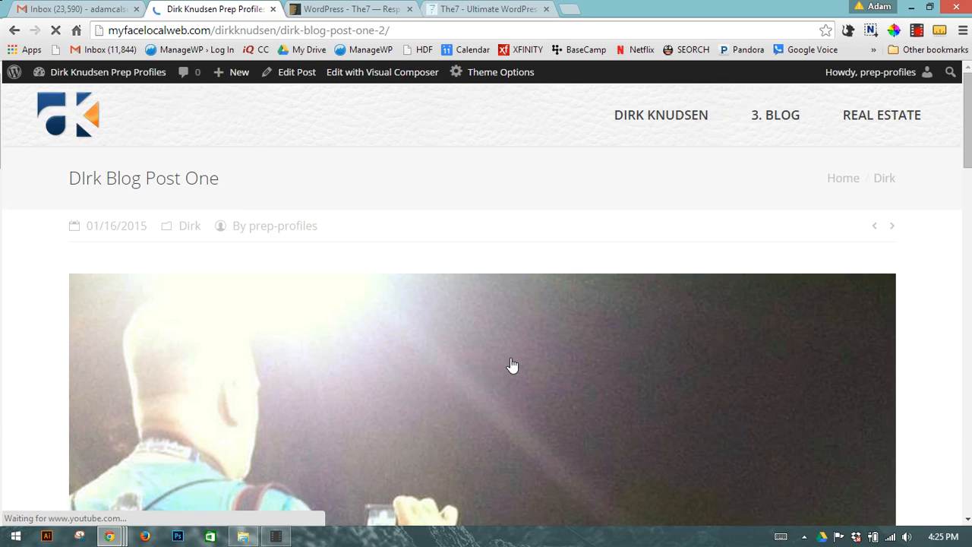
pyautogui.scroll(-3, 586, 275)
pyautogui.scroll(-7, 585, 274)
pyautogui.scroll(-4, 591, 280)
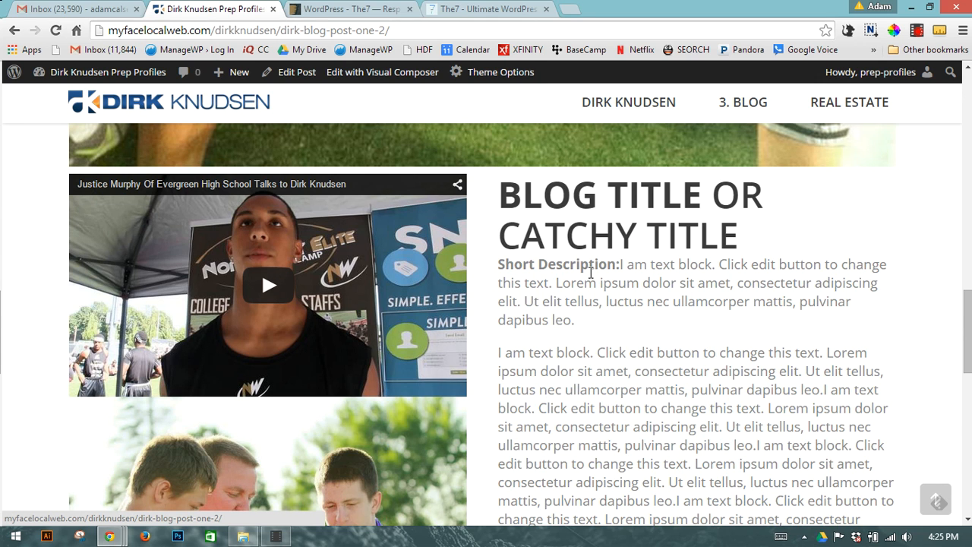
pyautogui.scroll(-2, 591, 273)
pyautogui.scroll(-6, 590, 272)
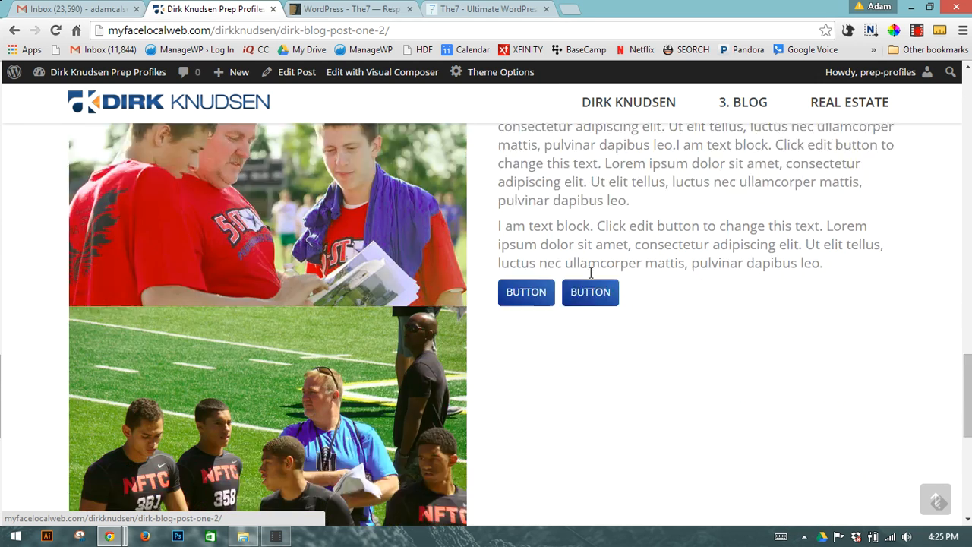
# Examine how the featured image is displayed above the content of Dirk Blog Post One
pyautogui.scroll(4, 590, 272)
pyautogui.scroll(10, 590, 273)
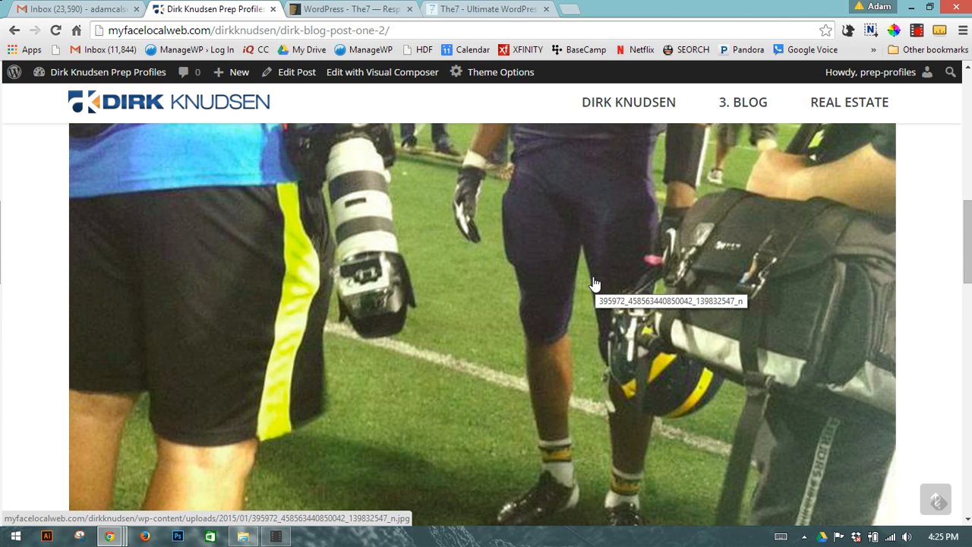
pyautogui.scroll(10, 596, 284)
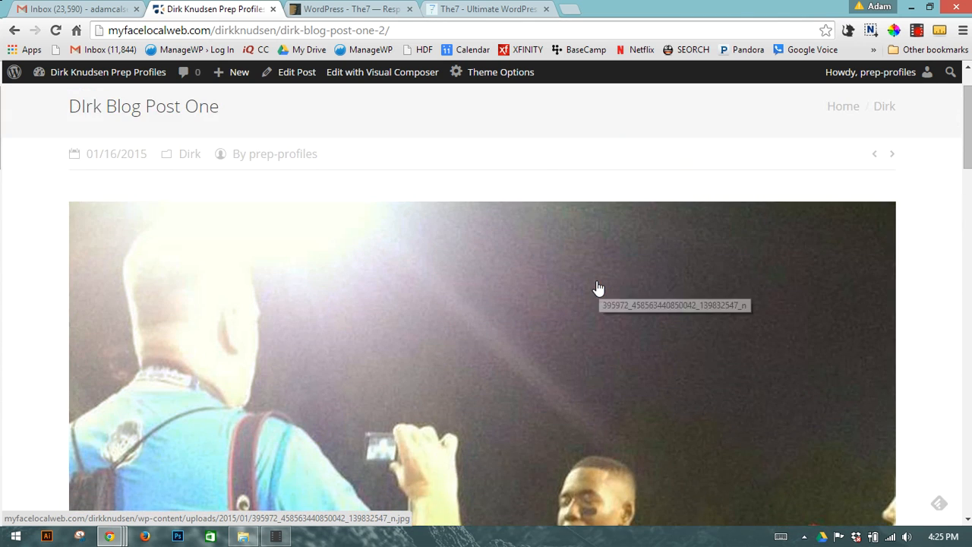
pyautogui.scroll(-1, 598, 289)
pyautogui.scroll(-8, 599, 288)
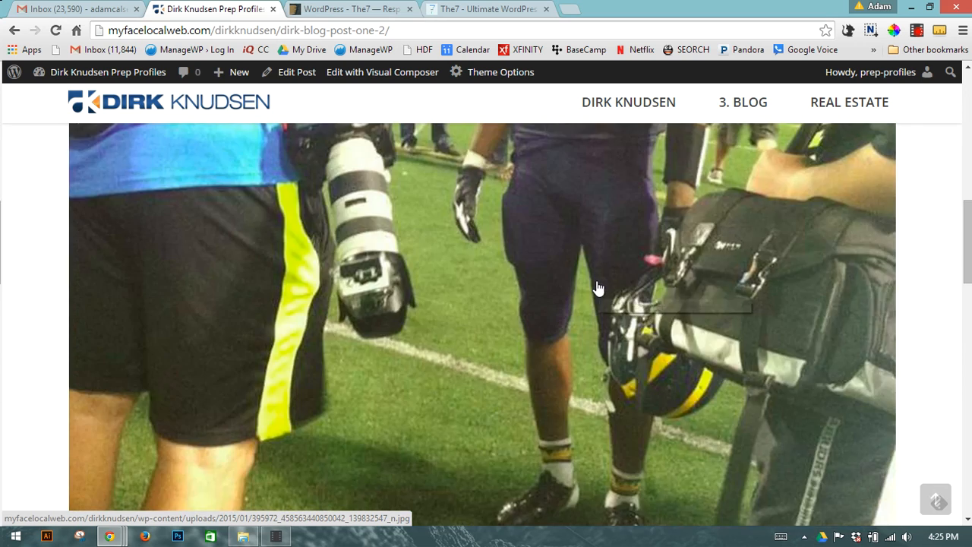
pyautogui.scroll(10, 600, 304)
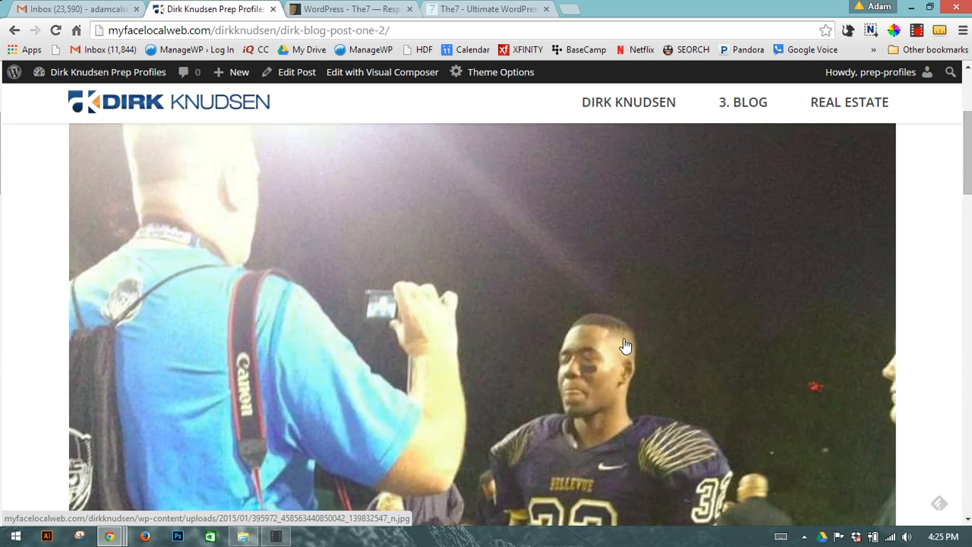
pyautogui.scroll(-5, 624, 345)
pyautogui.scroll(-4, 624, 348)
pyautogui.scroll(-3, 624, 348)
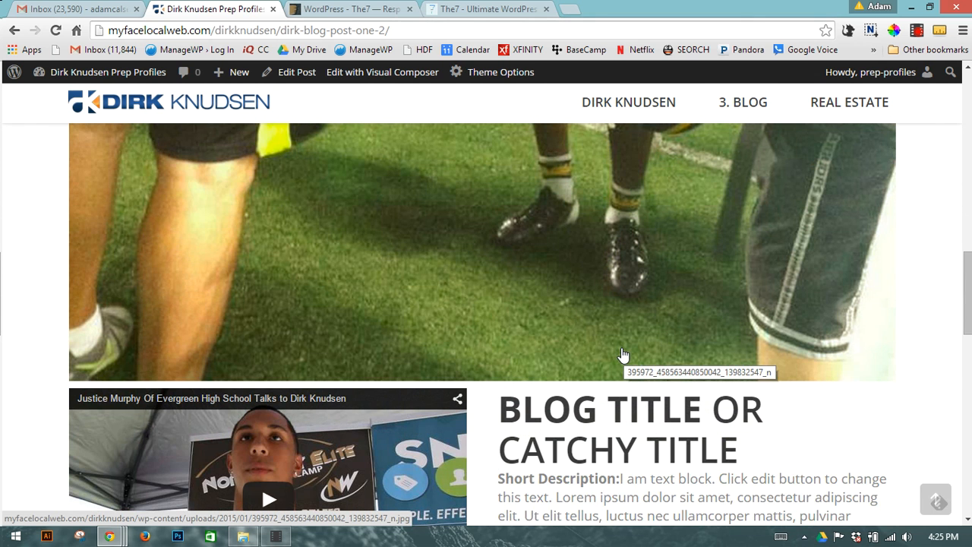
# Preview the first picture beneath the video enlarged and close the preview
pyautogui.scroll(-3, 623, 353)
pyautogui.scroll(-3, 622, 350)
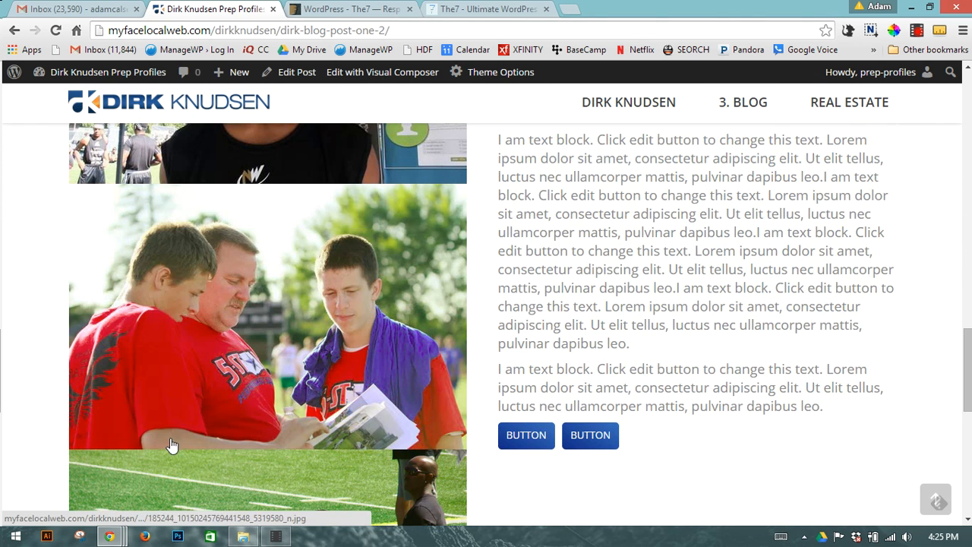
pyautogui.click(334, 354)
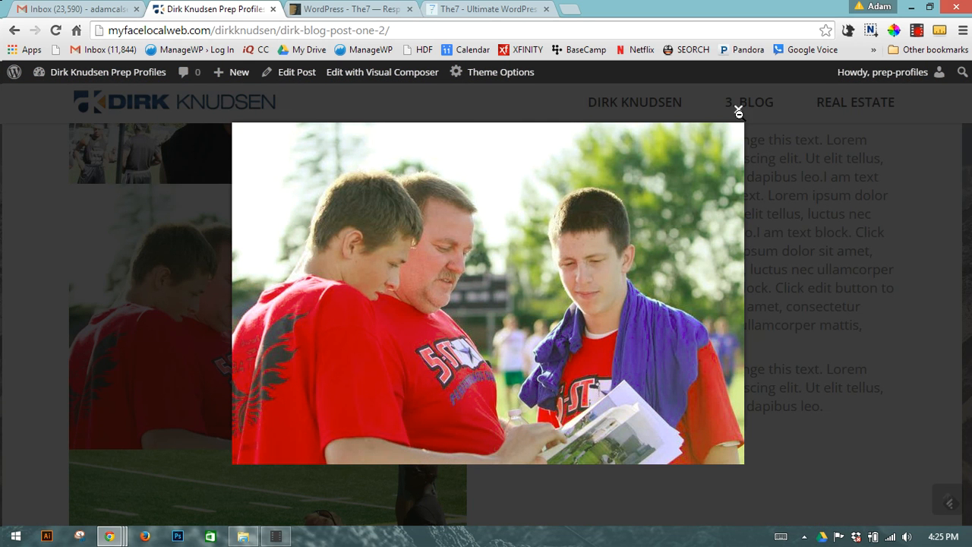
pyautogui.click(605, 217)
# Play the post's embedded video briefly and pause it
pyautogui.scroll(2, 261, 228)
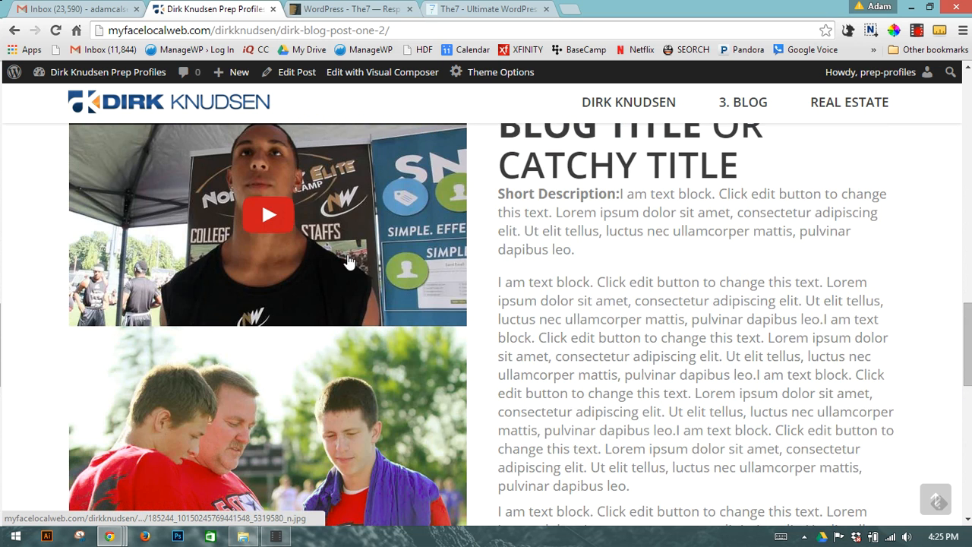
pyautogui.scroll(2, 267, 369)
pyautogui.click(268, 364)
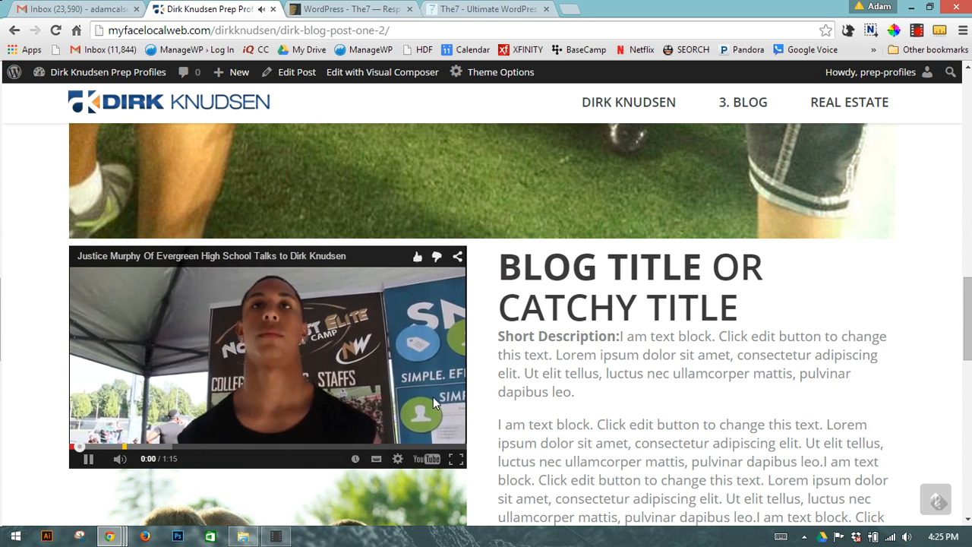
pyautogui.click(90, 459)
# Test the first button's Facebook link below the post text and return to the post
pyautogui.scroll(-6, 608, 387)
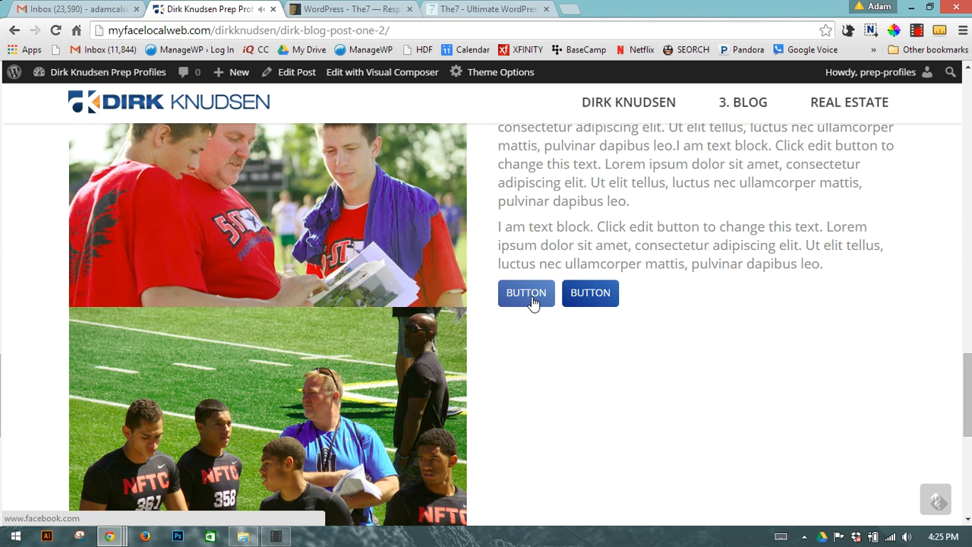
pyautogui.click(532, 296)
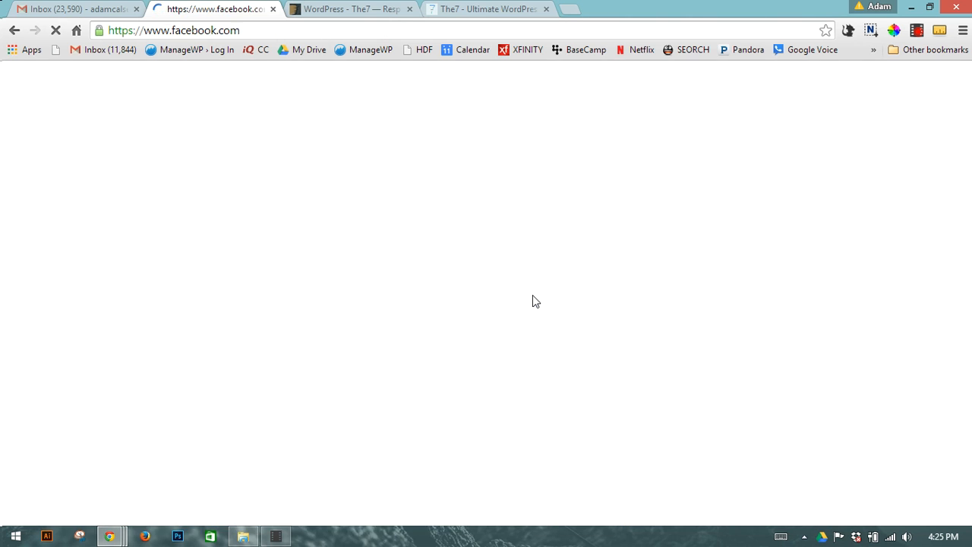
pyautogui.click(13, 32)
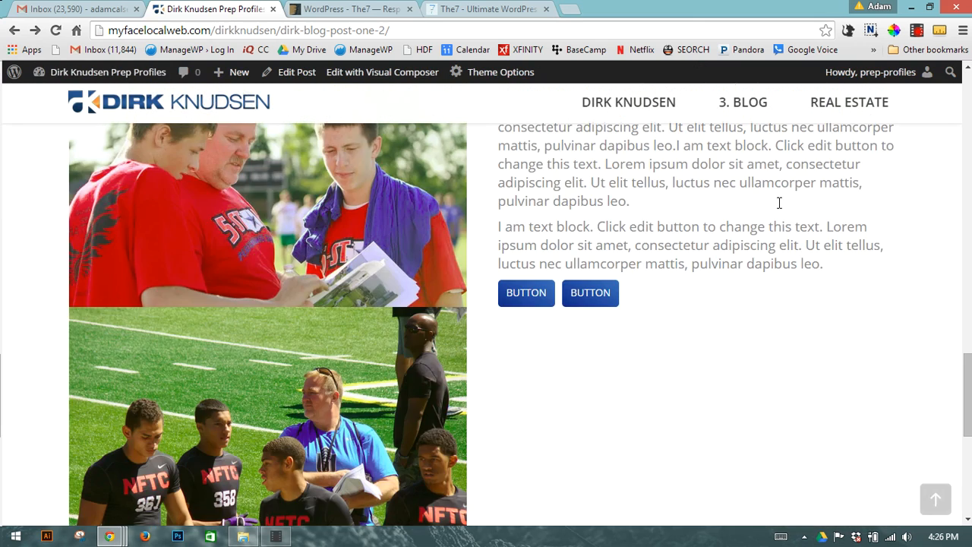
# Browse the neighbouring posts with the post navigation arrows, ending on Dirk Blog Post Three
pyautogui.scroll(10, 807, 256)
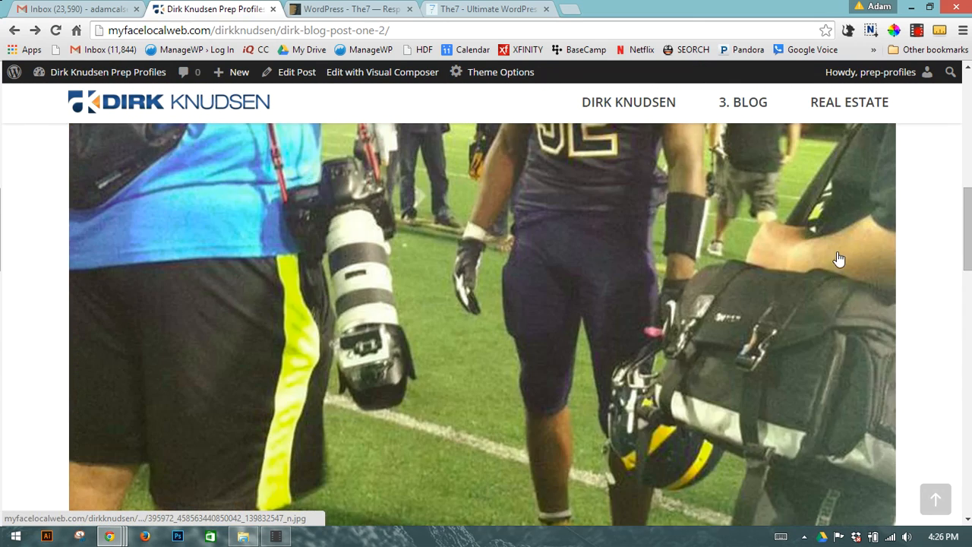
pyautogui.scroll(8, 835, 228)
pyautogui.click(893, 228)
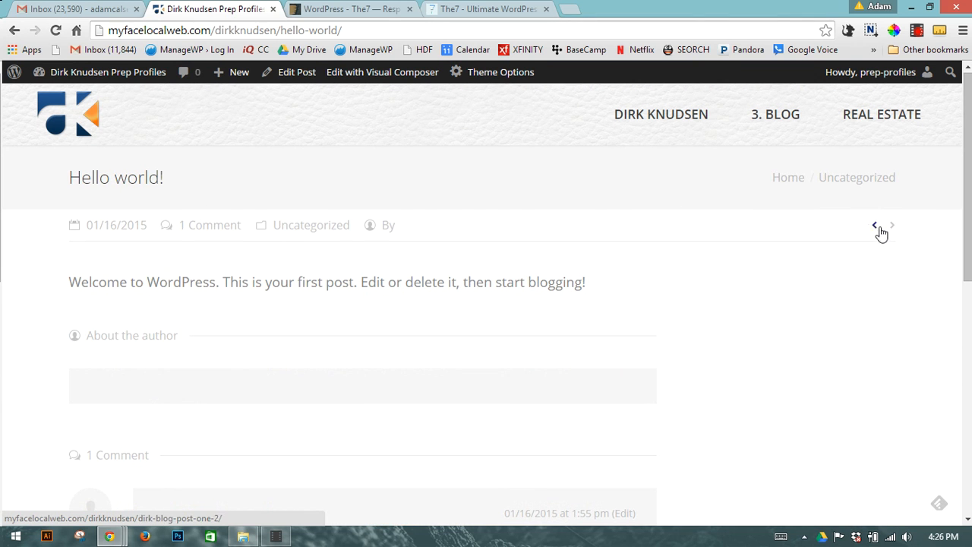
pyautogui.click(873, 226)
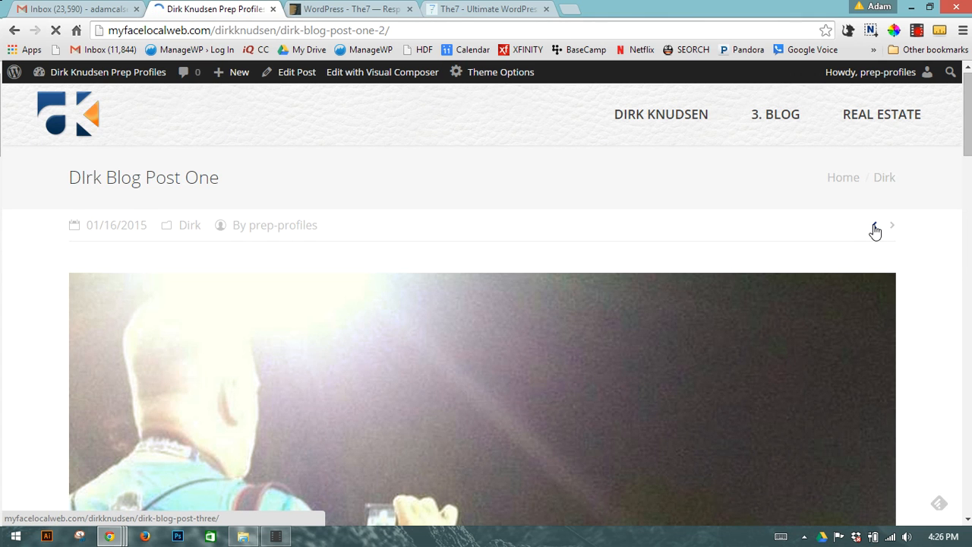
pyautogui.click(874, 229)
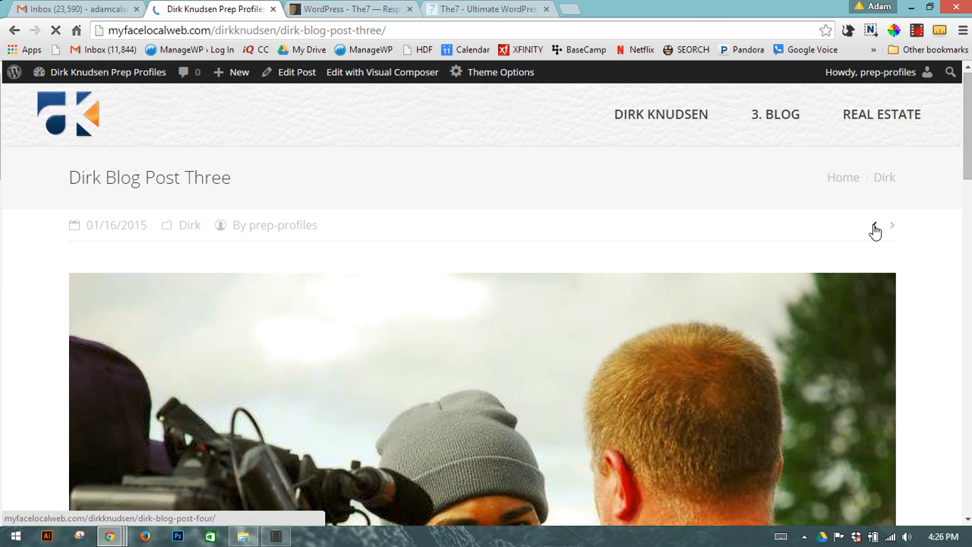
# Examine the featured image and the content beneath it on Dirk Blog Post Three
pyautogui.scroll(-10, 845, 283)
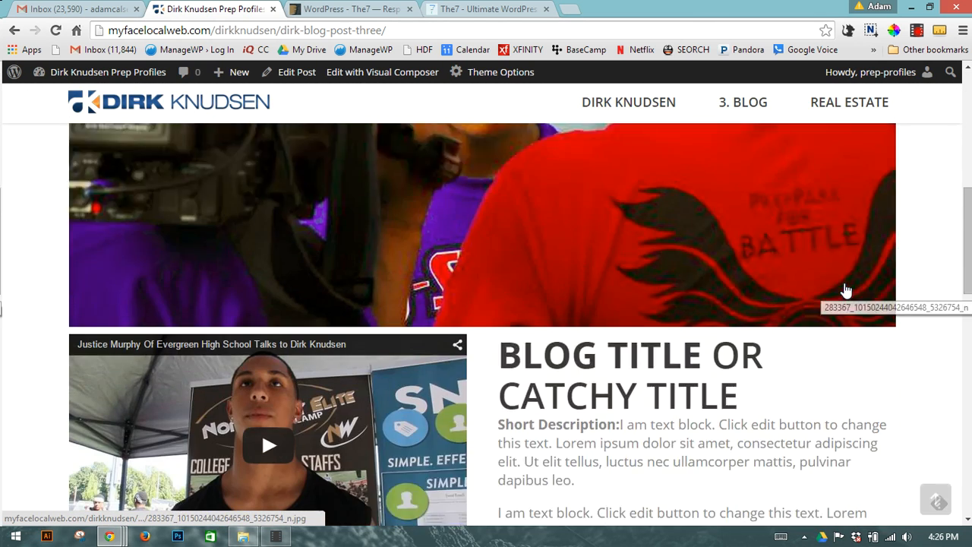
pyautogui.scroll(10, 845, 284)
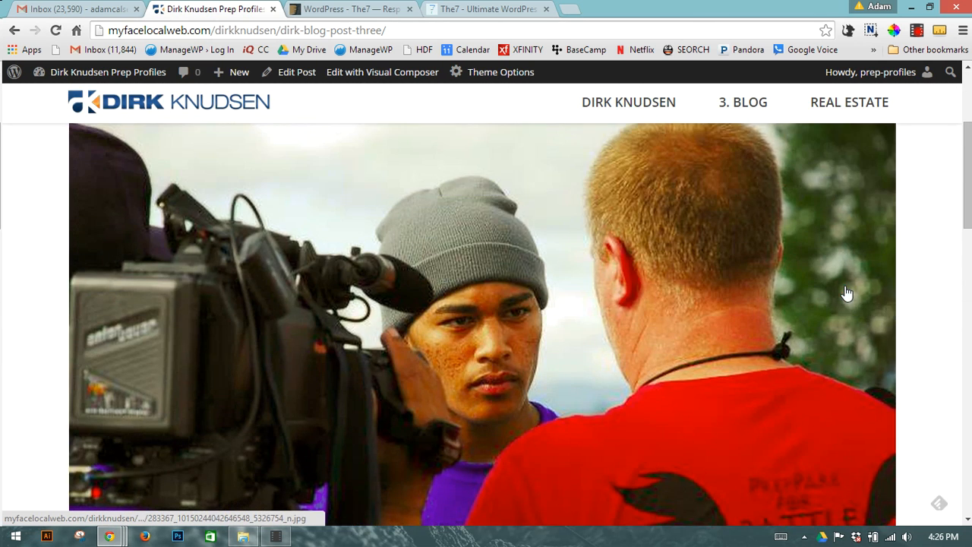
pyautogui.scroll(-3, 683, 284)
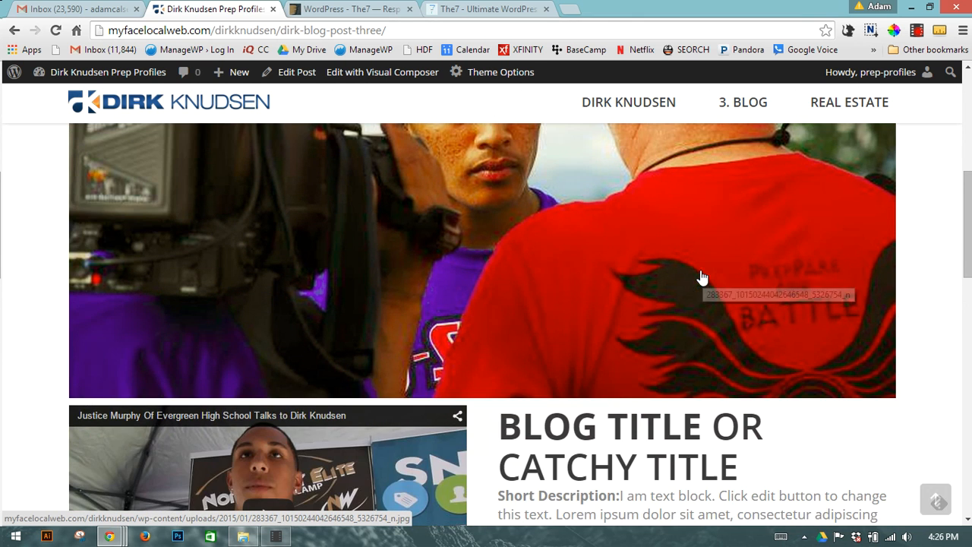
pyautogui.scroll(3, 701, 278)
pyautogui.scroll(-3, 633, 248)
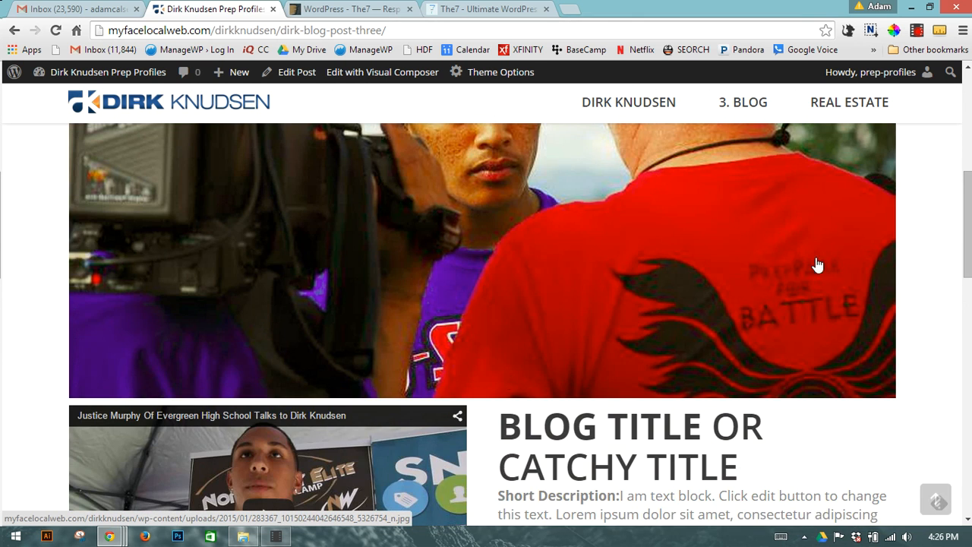
pyautogui.scroll(3, 567, 377)
# Edit Dirk Blog Post Three to hide the featured image on the post page, and update the post
pyautogui.click(297, 73)
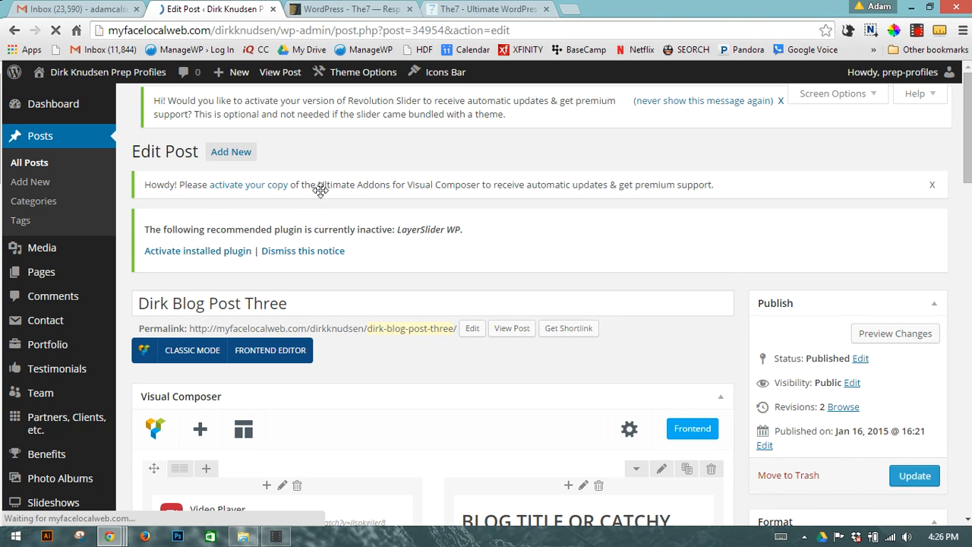
pyautogui.scroll(-10, 319, 203)
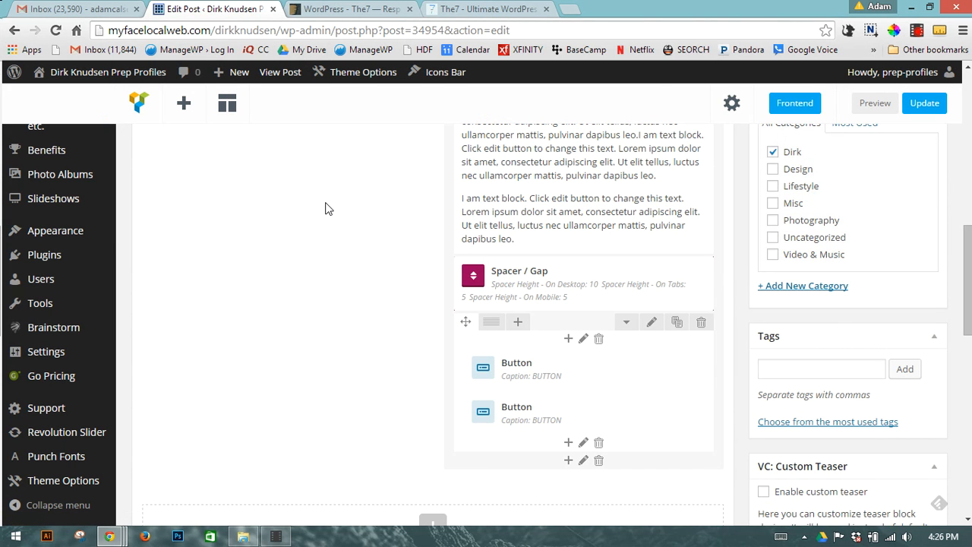
pyautogui.scroll(-7, 325, 208)
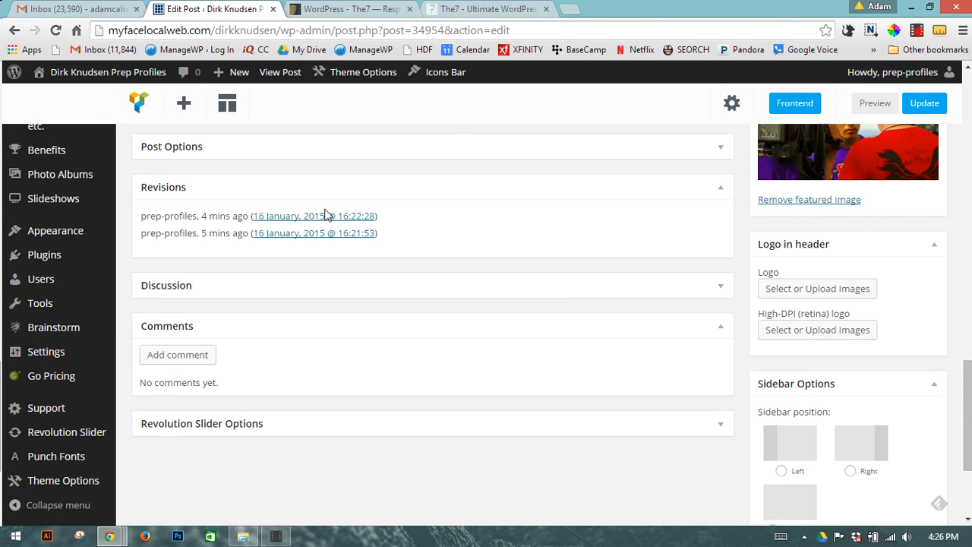
pyautogui.scroll(3, 328, 216)
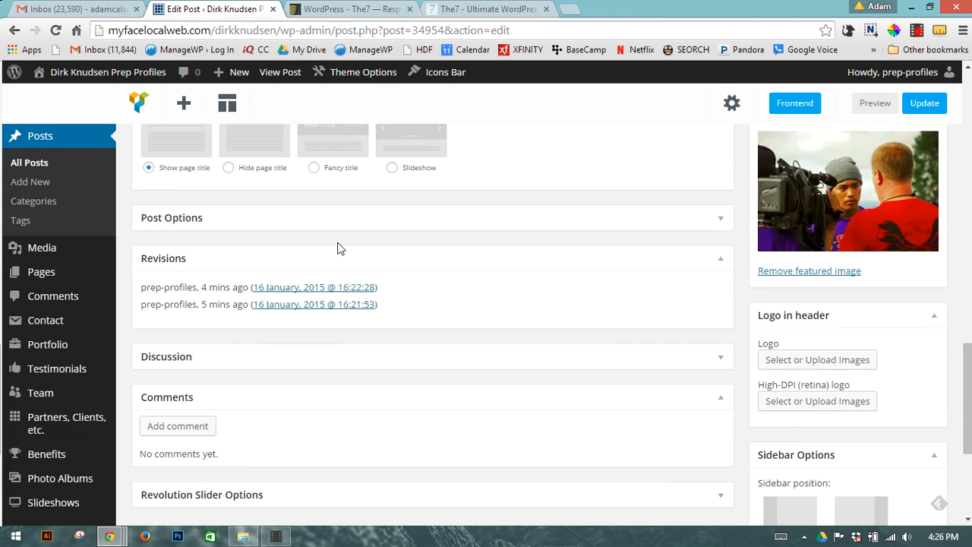
pyautogui.scroll(2, 339, 248)
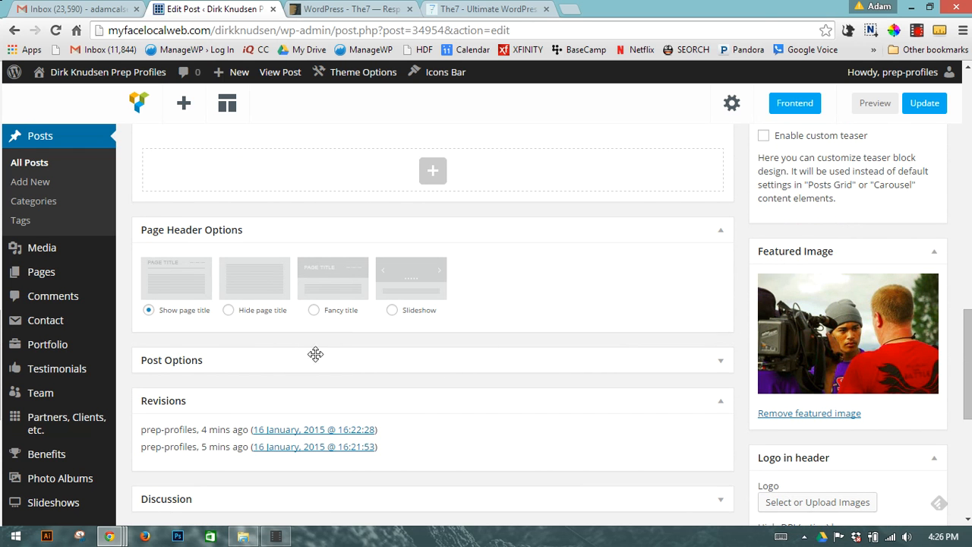
pyautogui.click(721, 363)
pyautogui.scroll(-2, 542, 354)
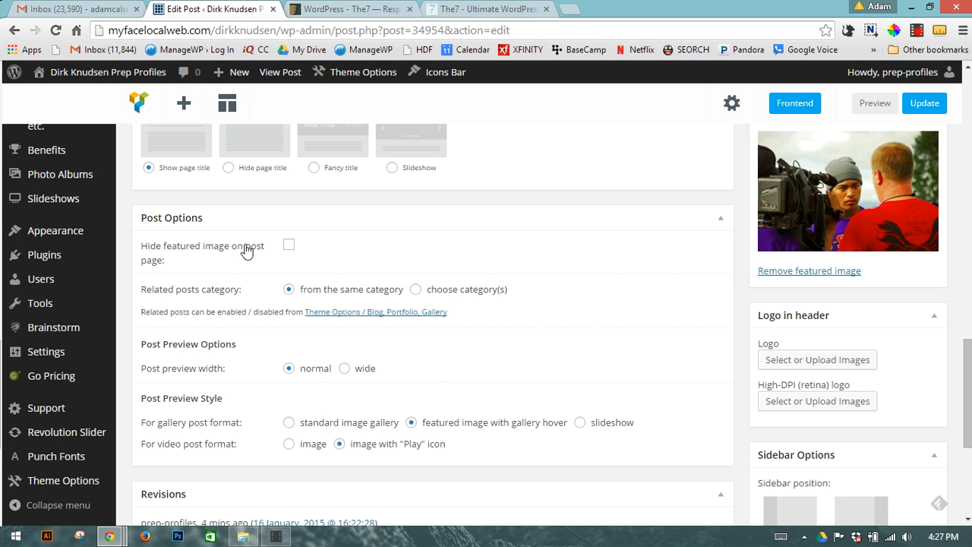
pyautogui.click(289, 244)
pyautogui.click(914, 107)
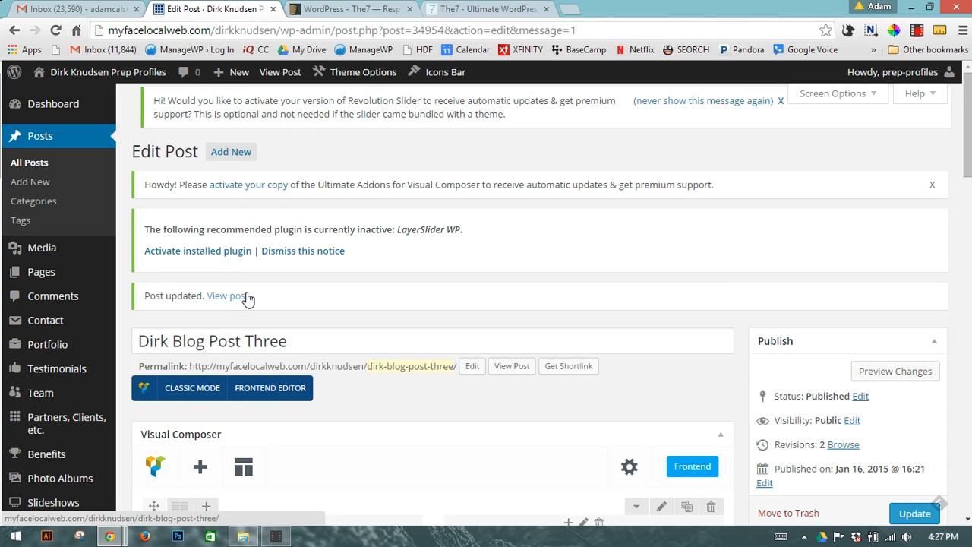
# View the updated post on the live site and examine its video, images, text and buttons
pyautogui.click(240, 298)
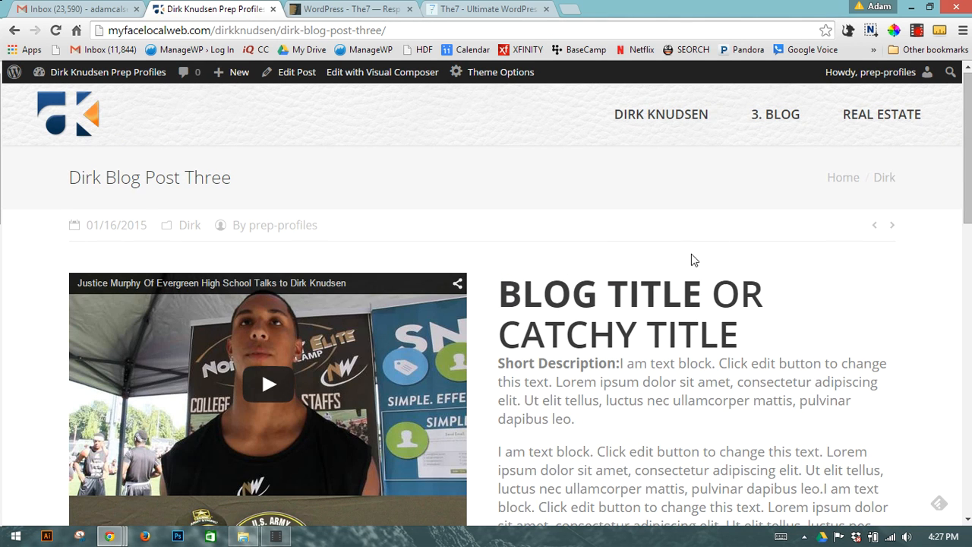
pyautogui.scroll(-8, 670, 263)
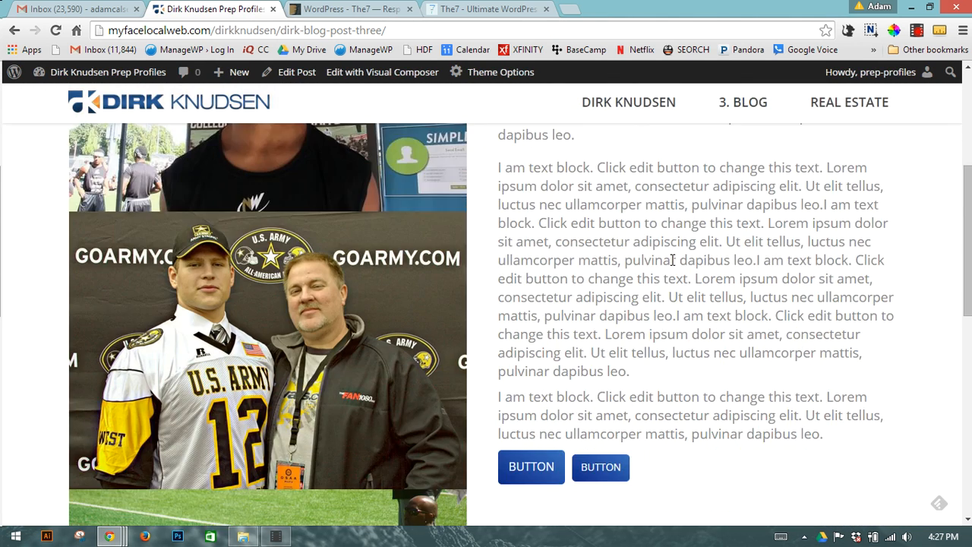
pyautogui.scroll(8, 674, 263)
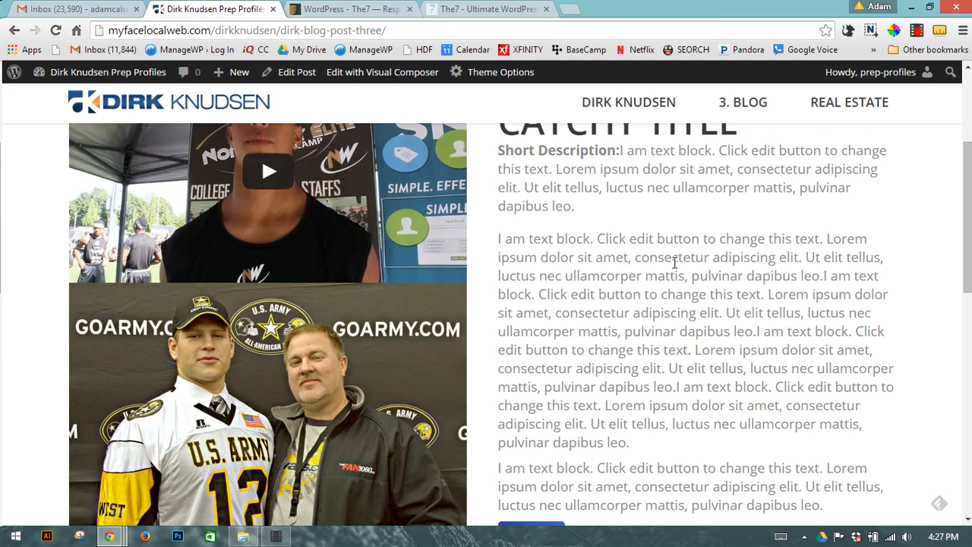
pyautogui.scroll(-7, 674, 263)
pyautogui.scroll(-2, 666, 282)
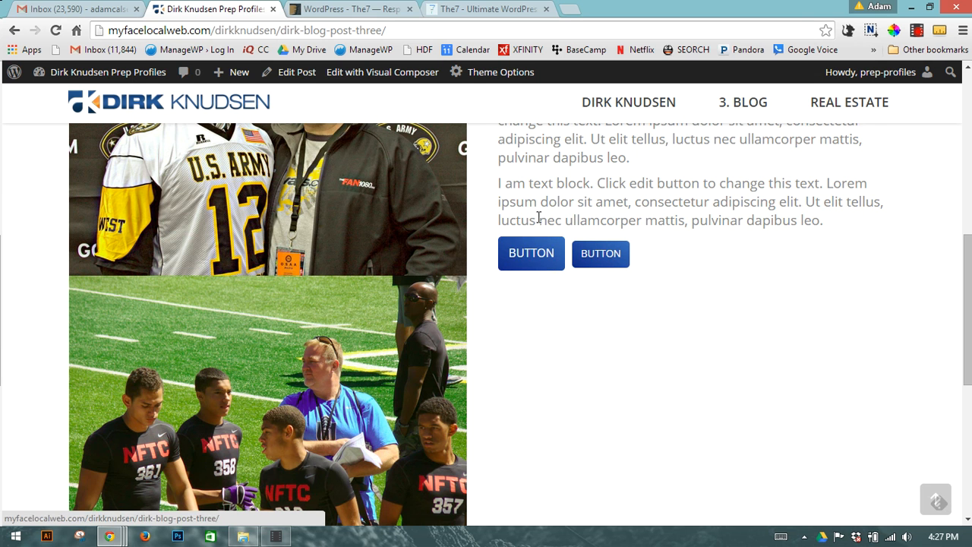
# Go from the post to the site's home page and look at its header slideshow
pyautogui.scroll(8, 560, 390)
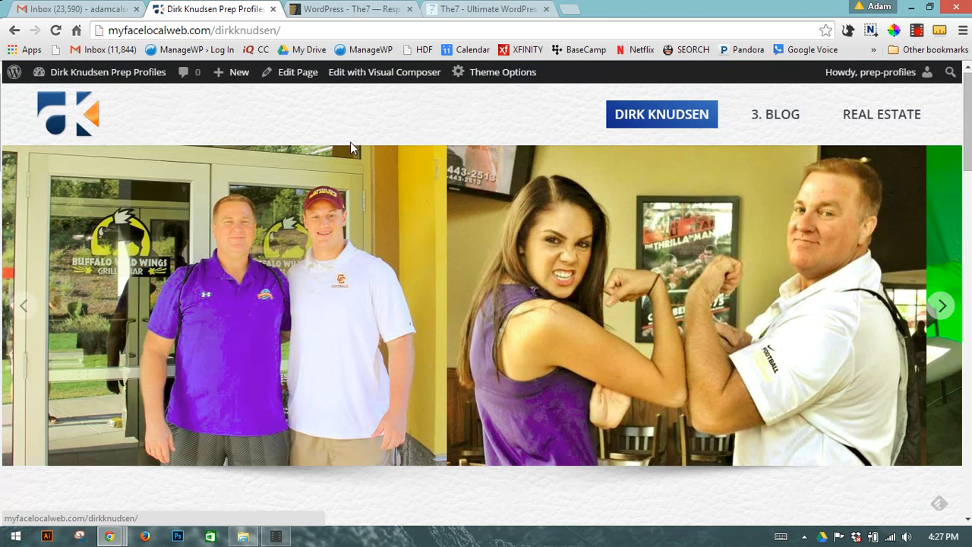
pyautogui.scroll(-2, 387, 186)
pyautogui.scroll(2, 390, 190)
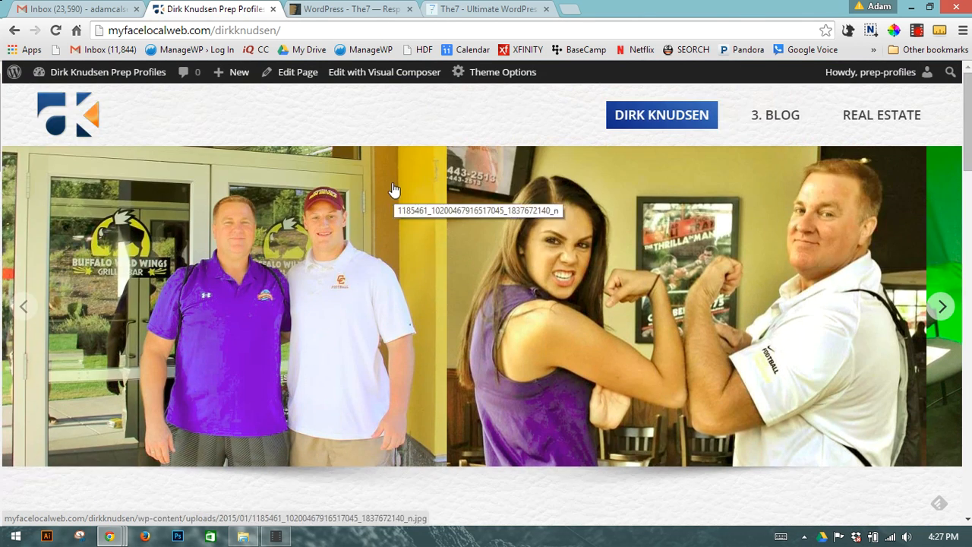